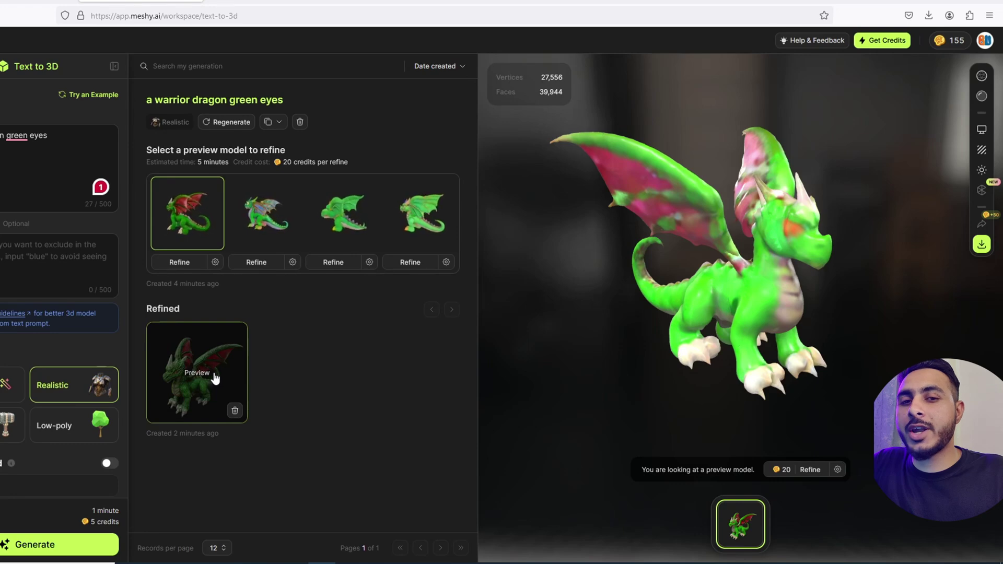
# - Load the refined green dragon into the viewer and orbit it to see it from above
pyautogui.click(214, 377)
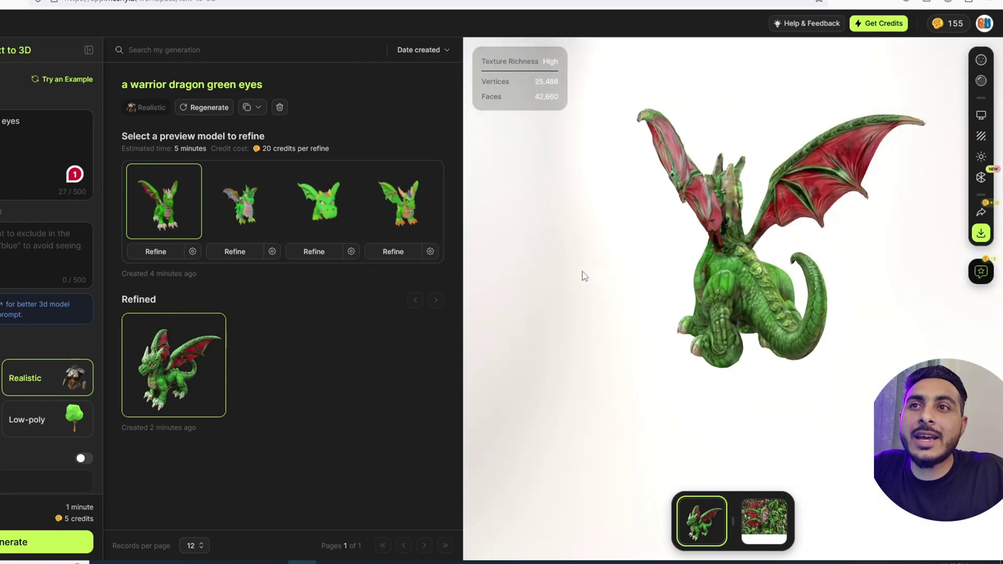
pyautogui.scroll(5, 722, 316)
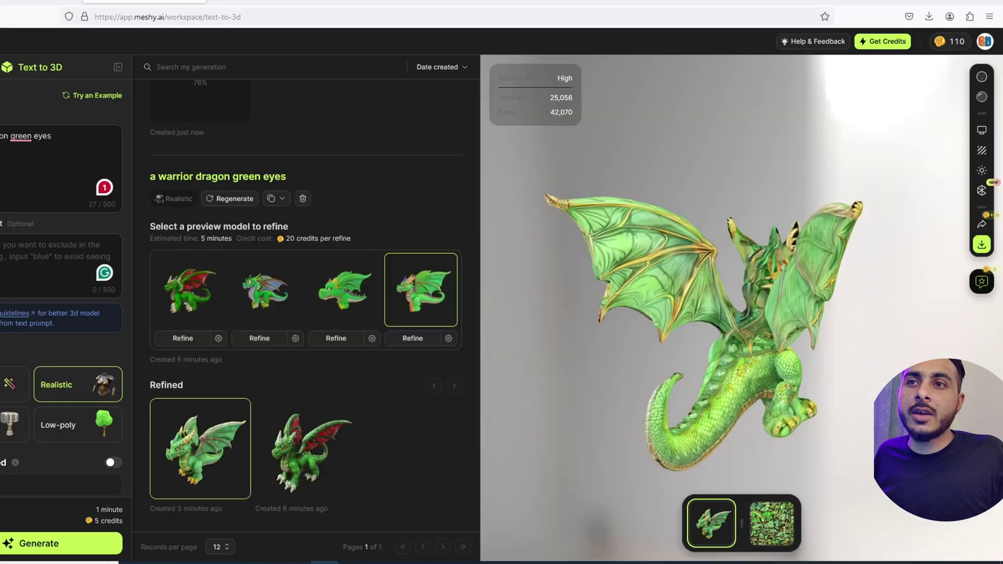
pyautogui.moveTo(854, 290); pyautogui.dragTo(709, 302)
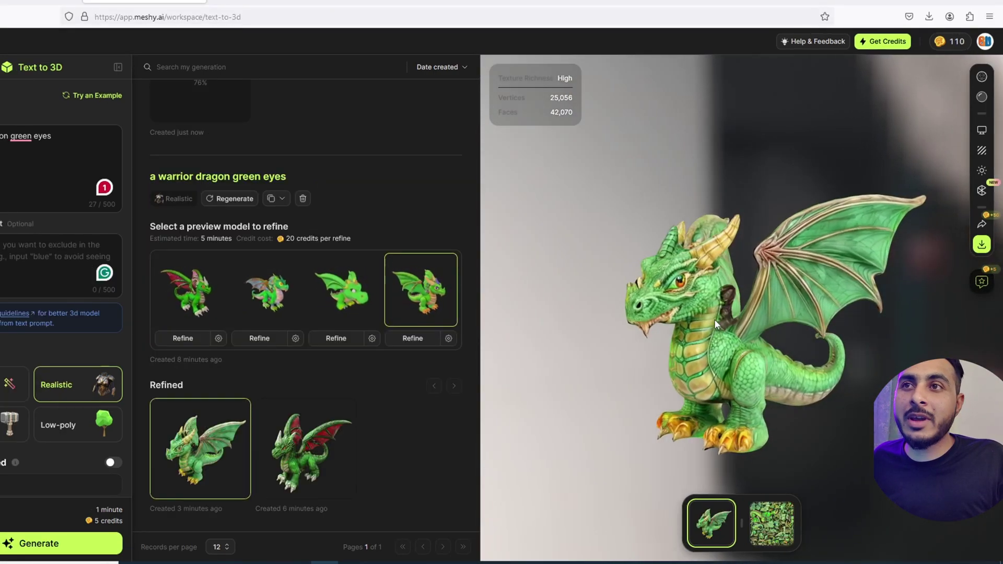
pyautogui.moveTo(691, 238); pyautogui.dragTo(745, 297)
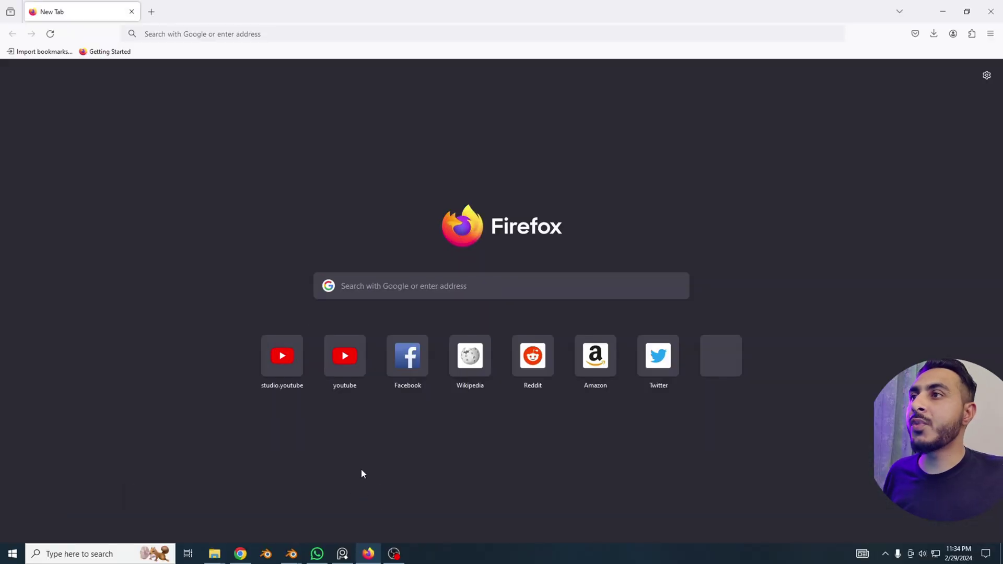
# - Search the web for 'meshy ai' and open the Meshy | 3D AI Generator site
pyautogui.click(410, 286)
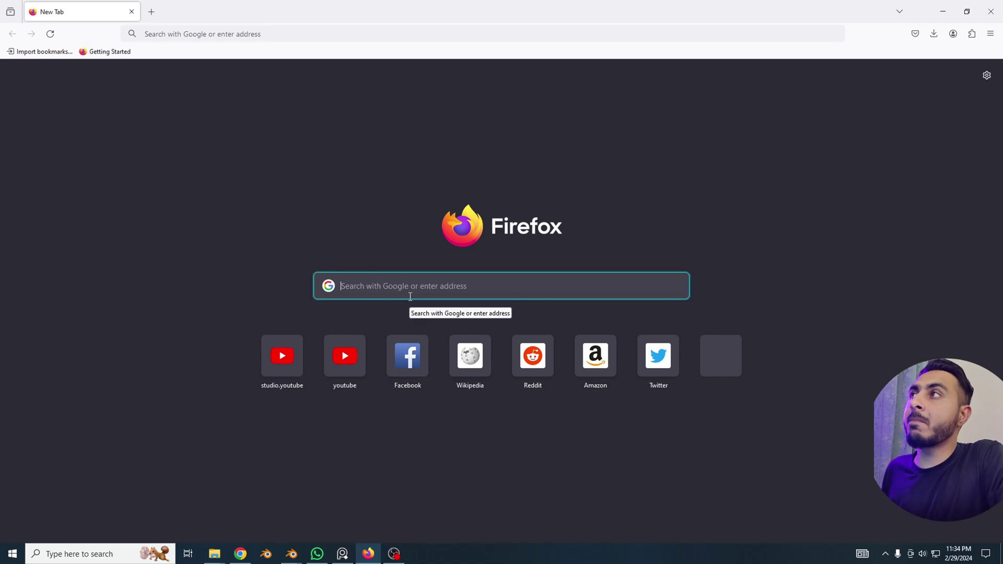
pyautogui.write('mesh')
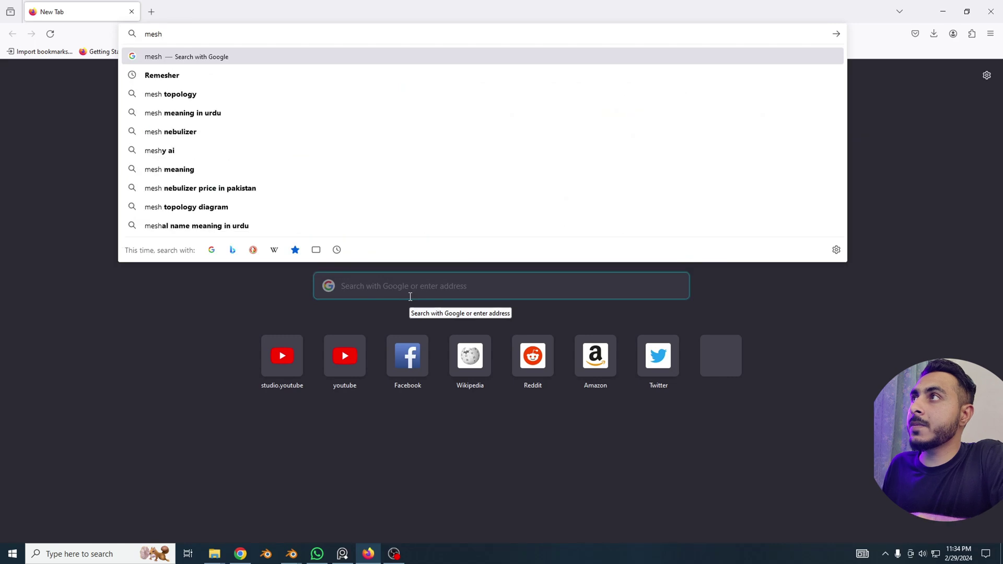
pyautogui.write('e')
pyautogui.press('BackSpace')
pyautogui.write('y')
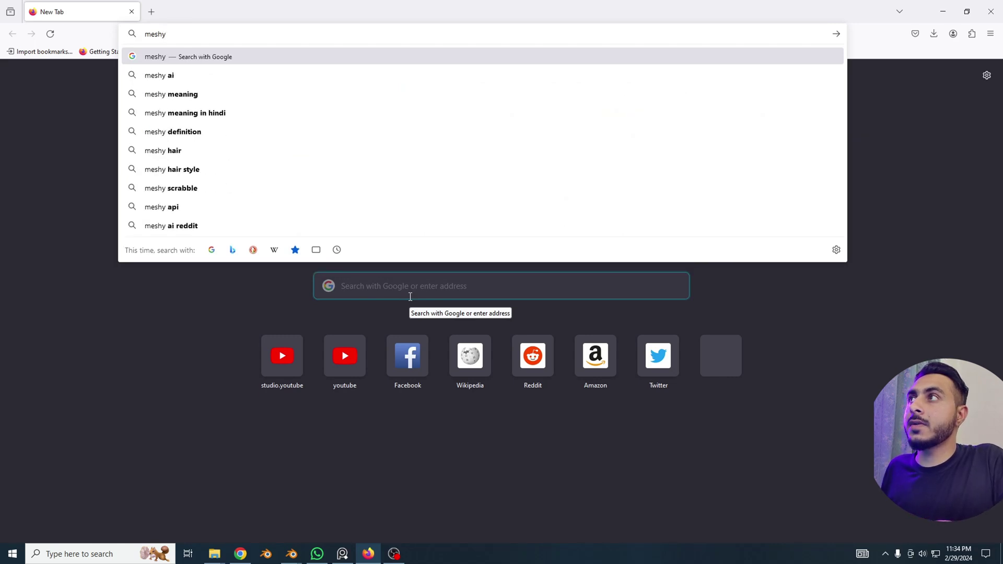
pyautogui.write(' ai')
pyautogui.press('Return')
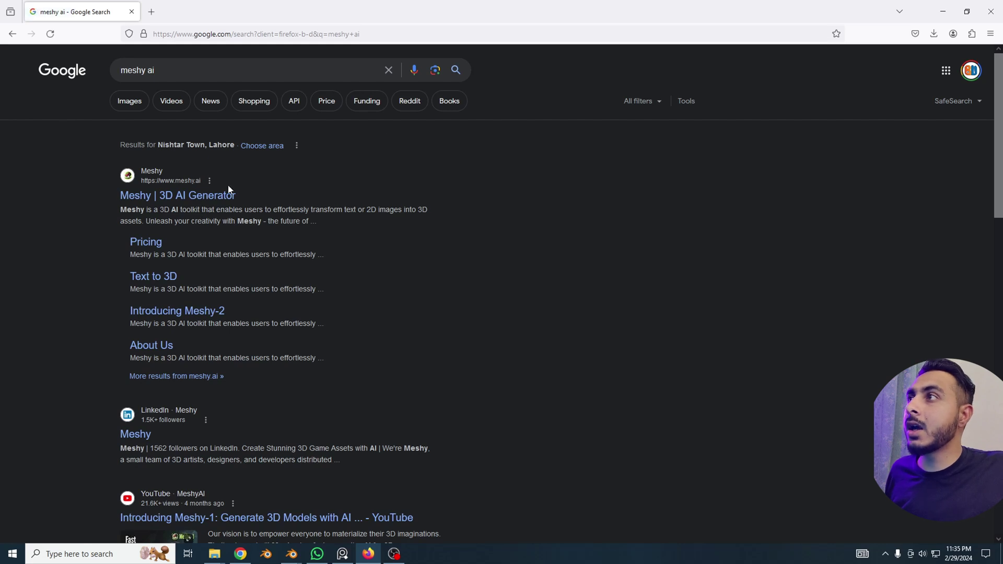
pyautogui.click(204, 196)
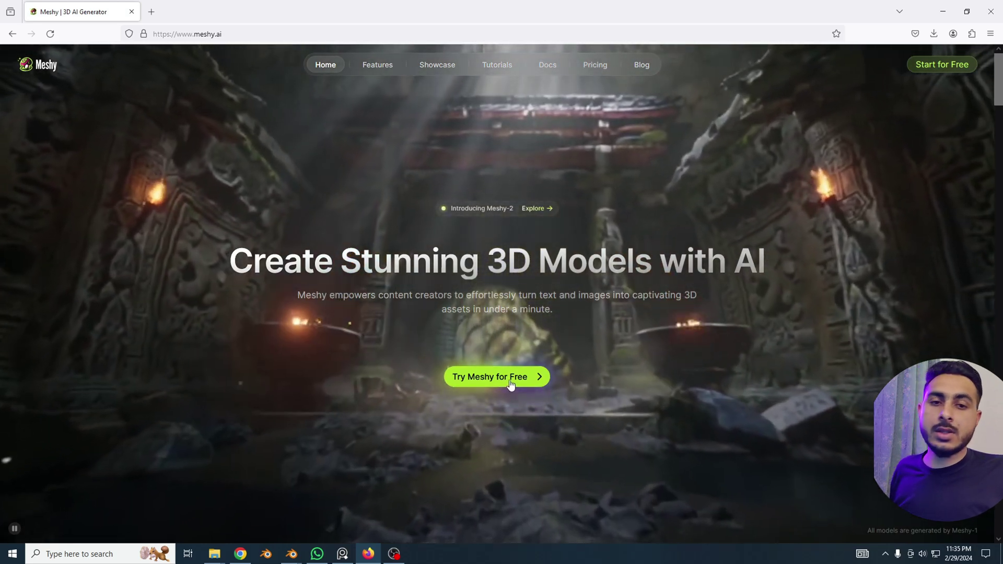
# - Choose Try Meshy for Free and sign in with a Google account
pyautogui.click(508, 383)
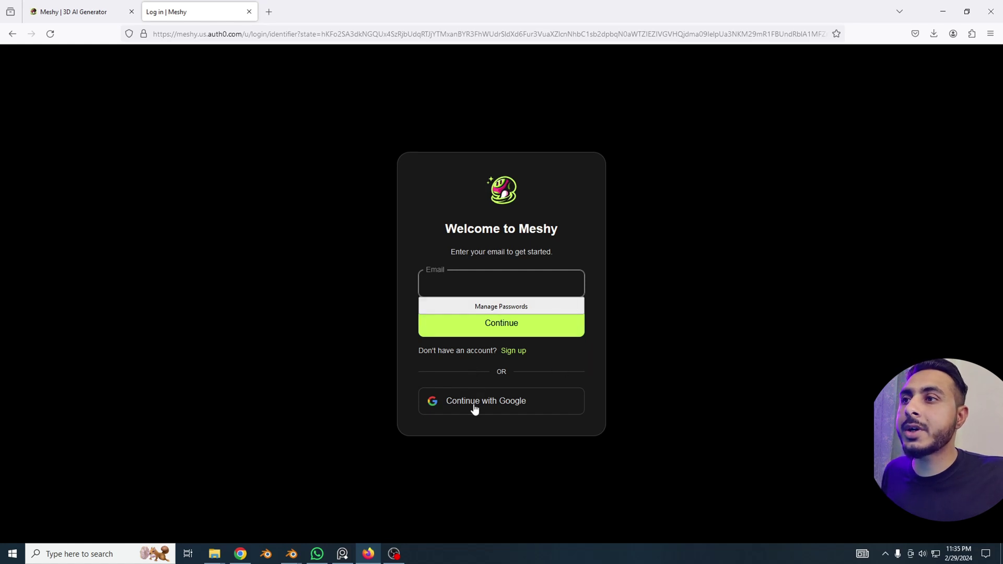
pyautogui.click(495, 413)
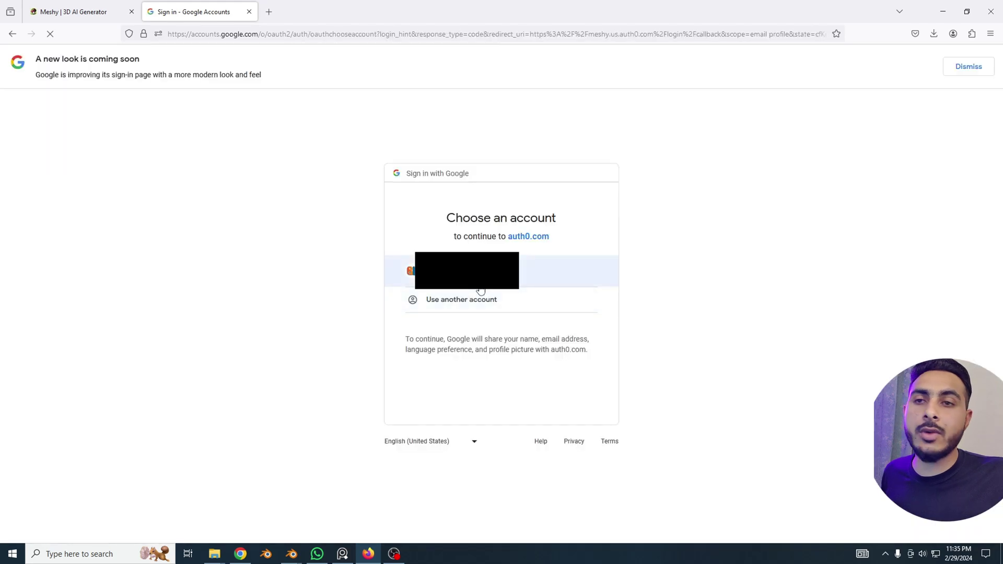
pyautogui.click(480, 285)
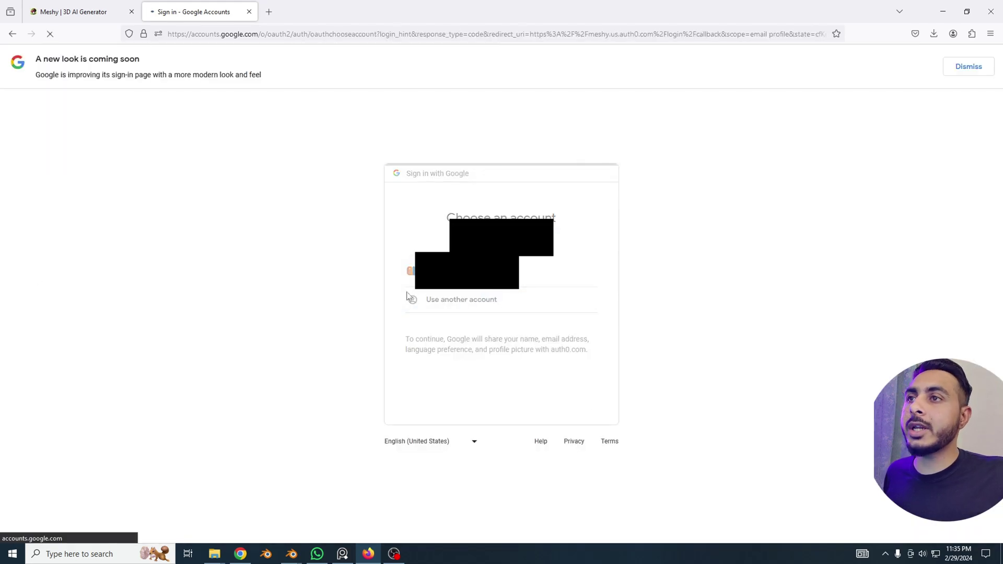
pyautogui.click(589, 360)
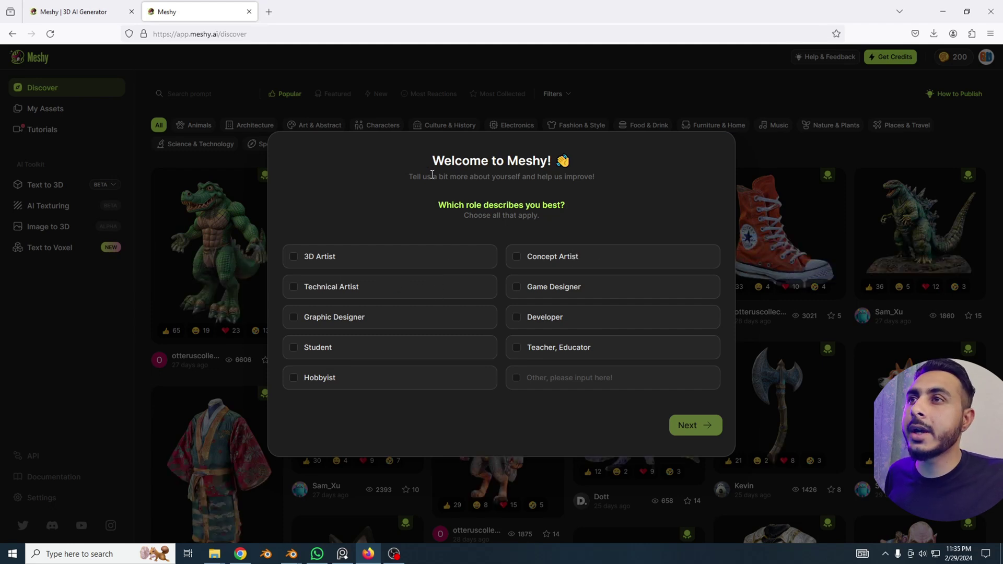
# - Answer the survey: role 3D Artist, industry Gaming, company size Only me
pyautogui.click(341, 264)
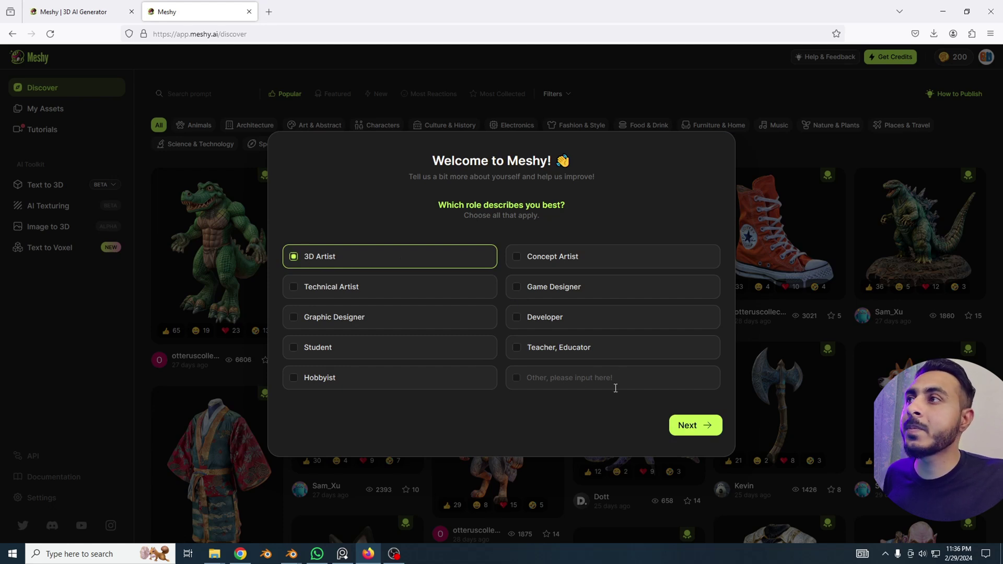
pyautogui.click(695, 424)
pyautogui.click(360, 260)
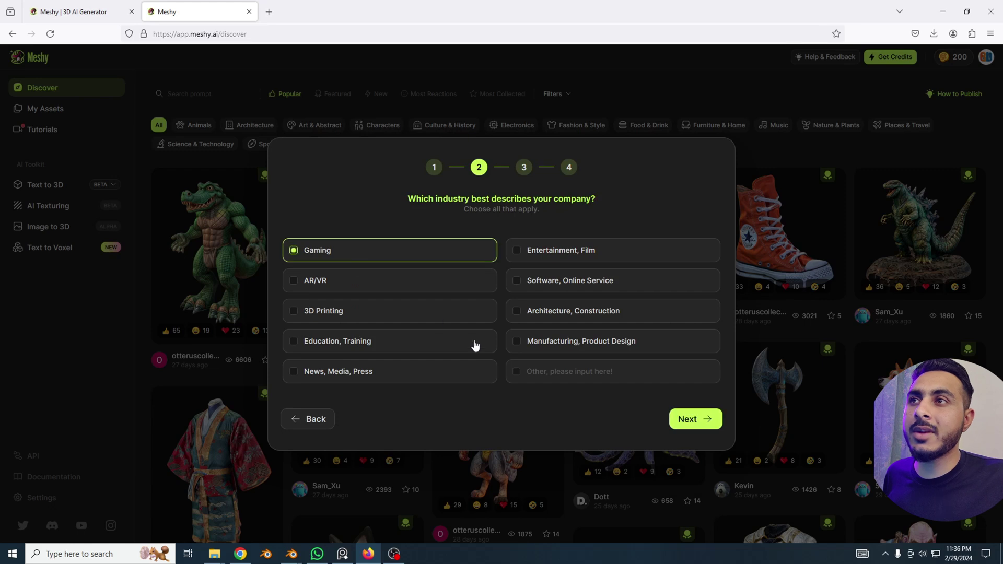
pyautogui.click(684, 422)
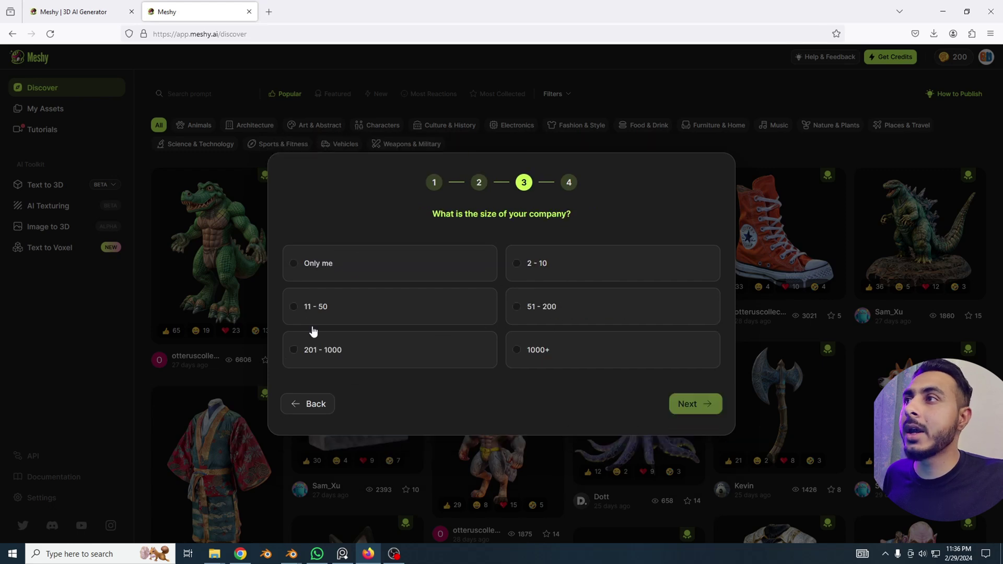
pyautogui.click(344, 269)
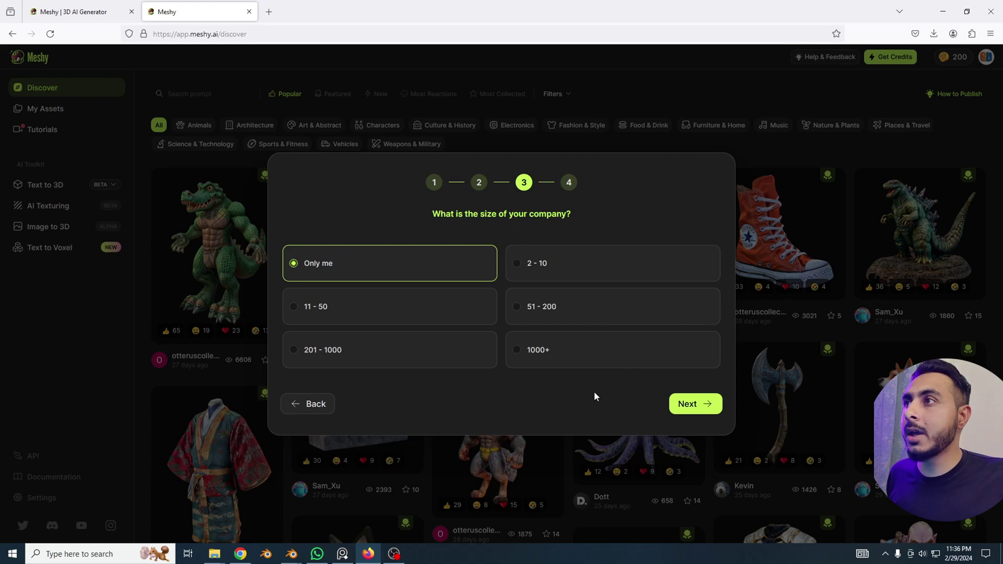
pyautogui.click(686, 403)
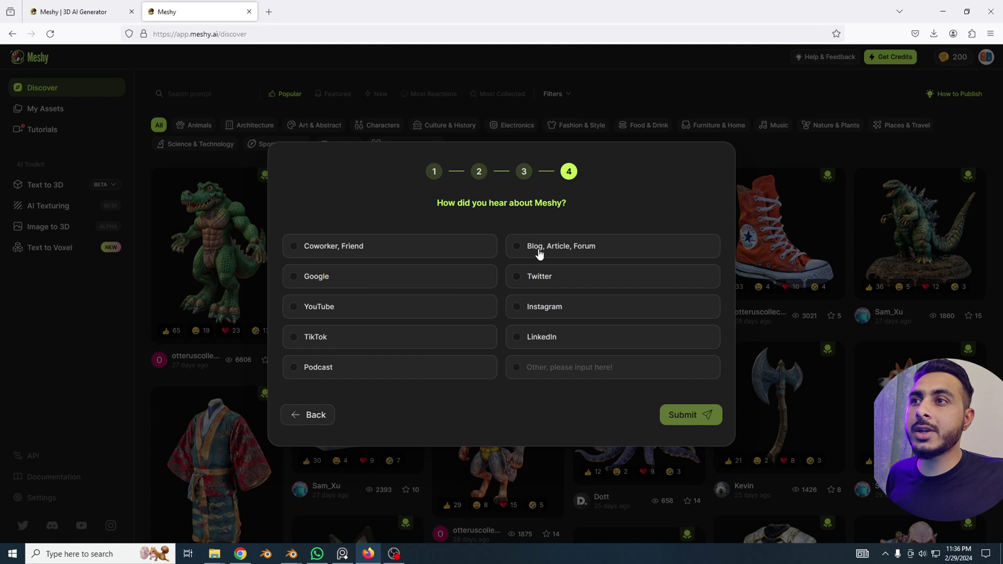
# - Give YouTube as the referral source and dismiss the thank-you message
pyautogui.click(590, 367)
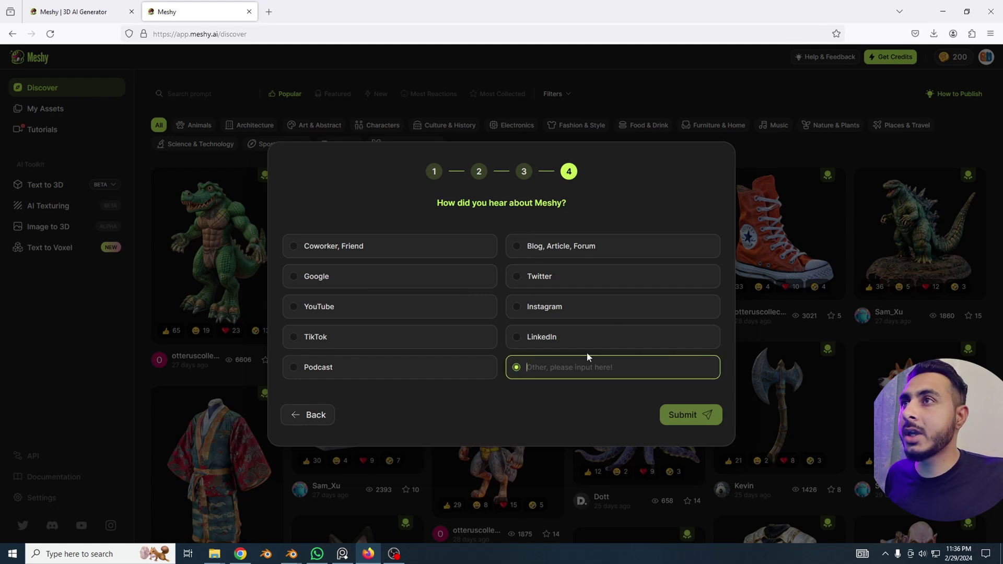
pyautogui.click(364, 314)
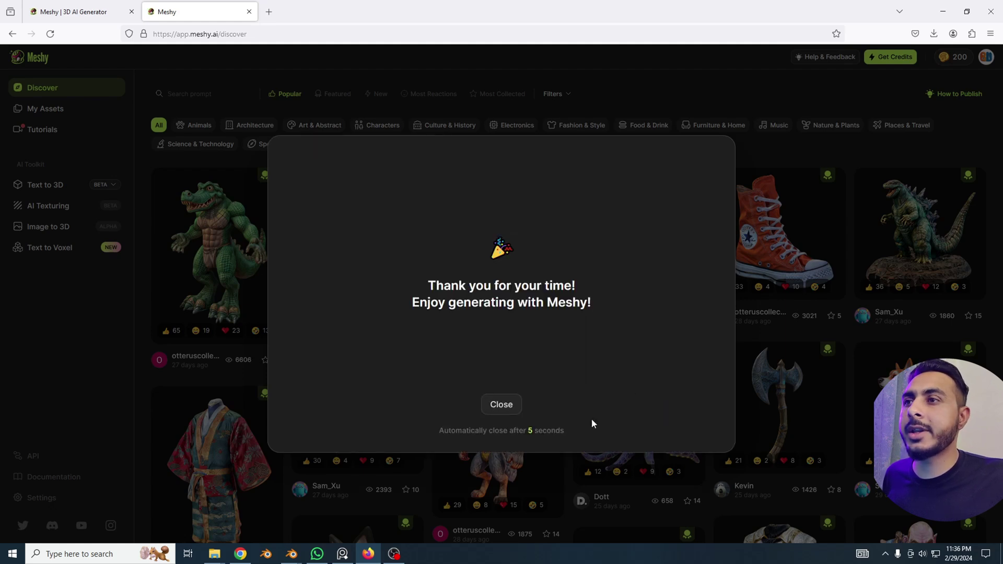
pyautogui.click(501, 404)
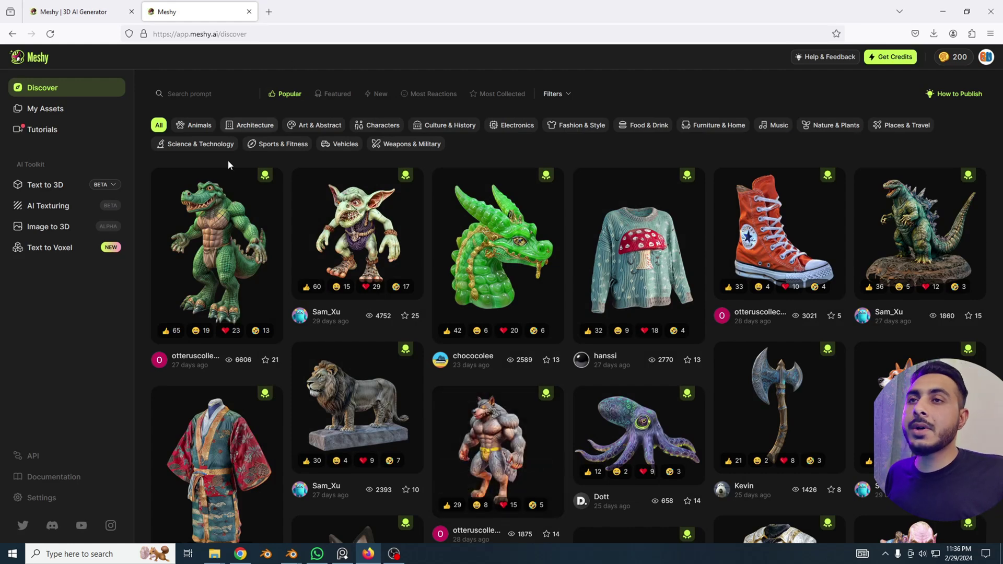
pyautogui.scroll(-4, 865, 385)
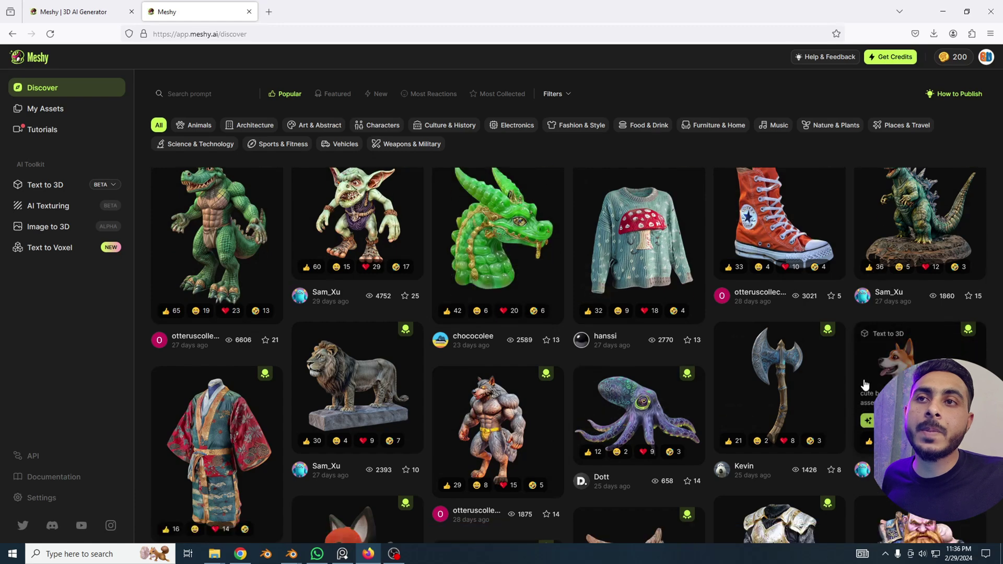
pyautogui.scroll(4, 862, 413)
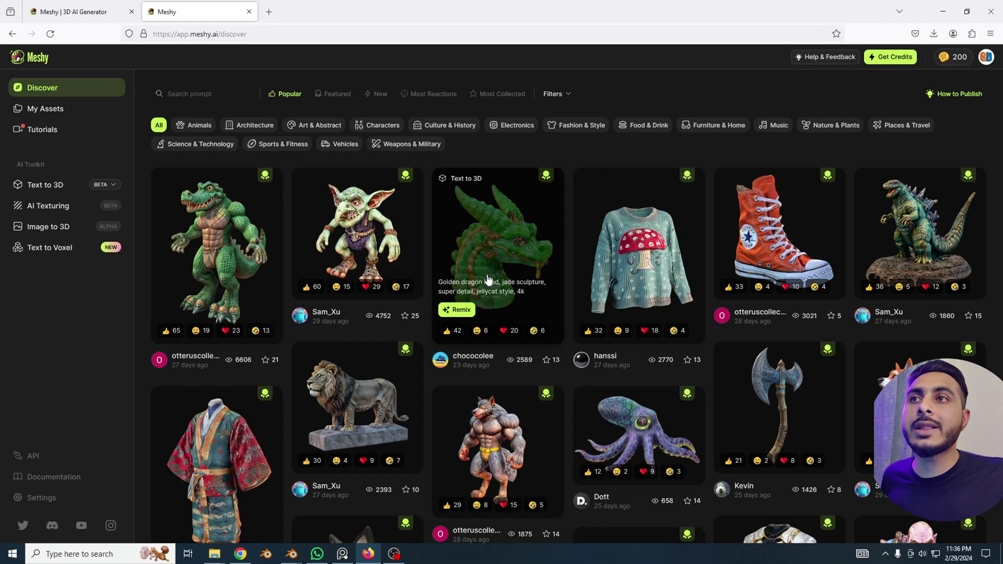
pyautogui.scroll(-5, 422, 279)
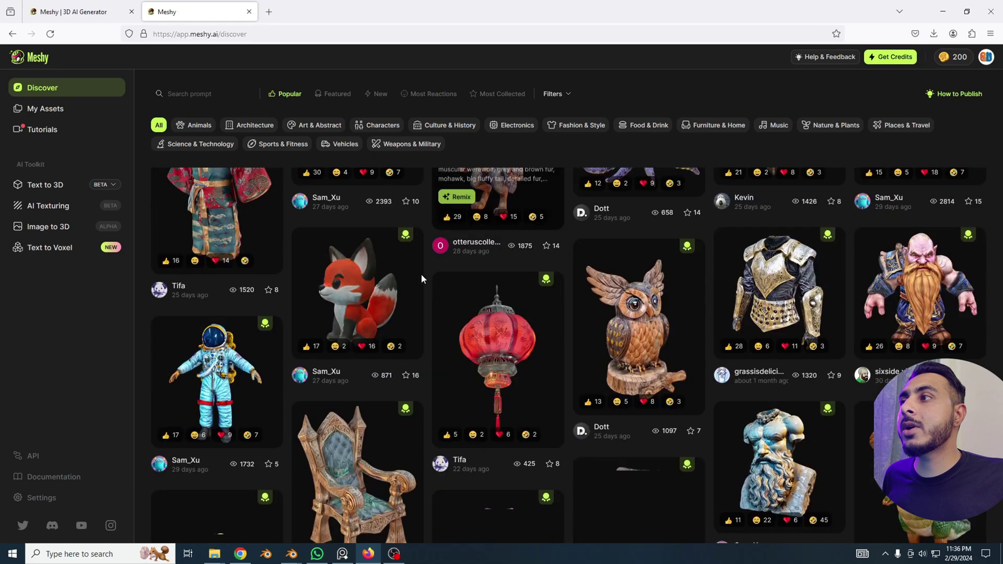
pyautogui.scroll(3, 212, 299)
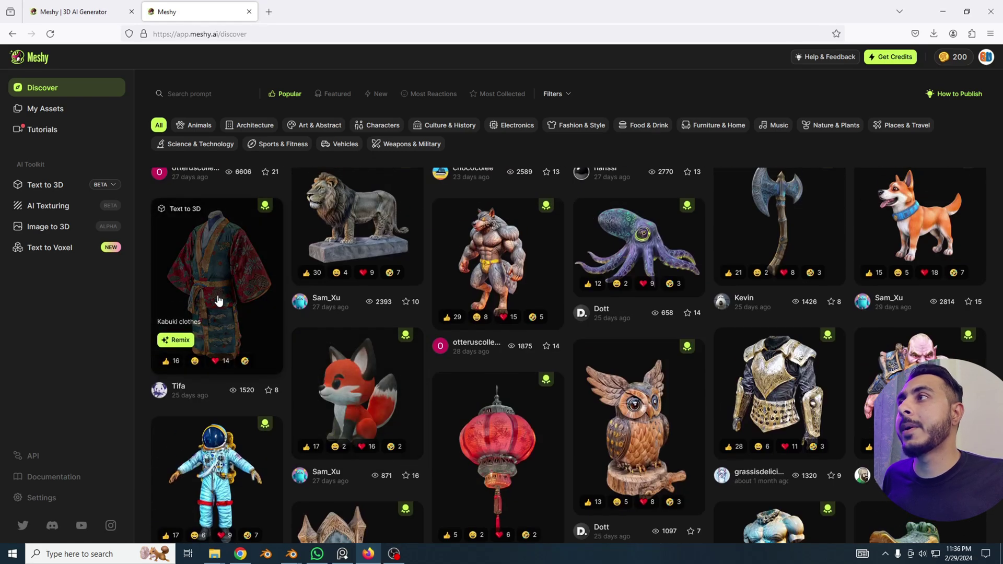
pyautogui.scroll(2, 265, 284)
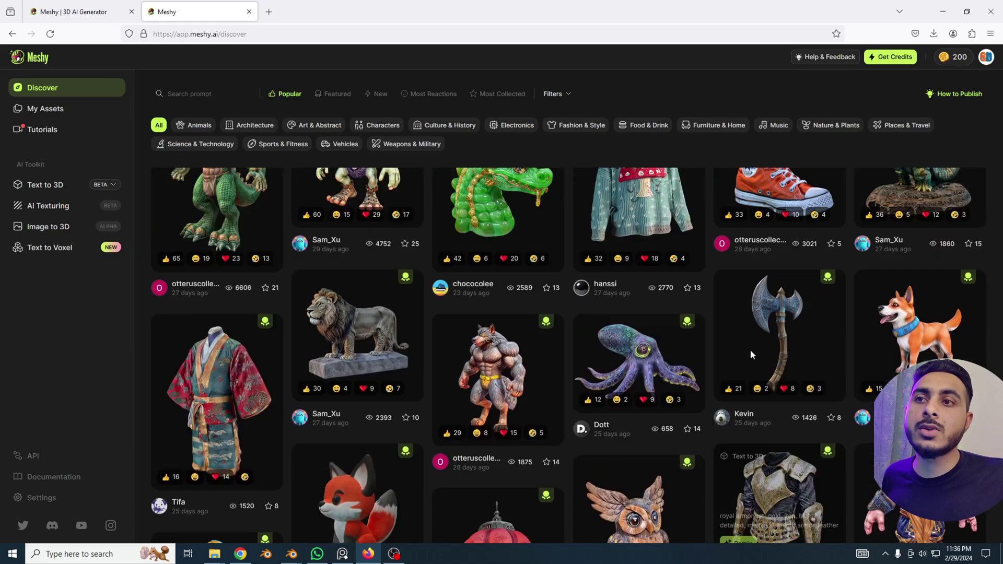
pyautogui.scroll(-11, 702, 351)
pyautogui.scroll(-3, 702, 351)
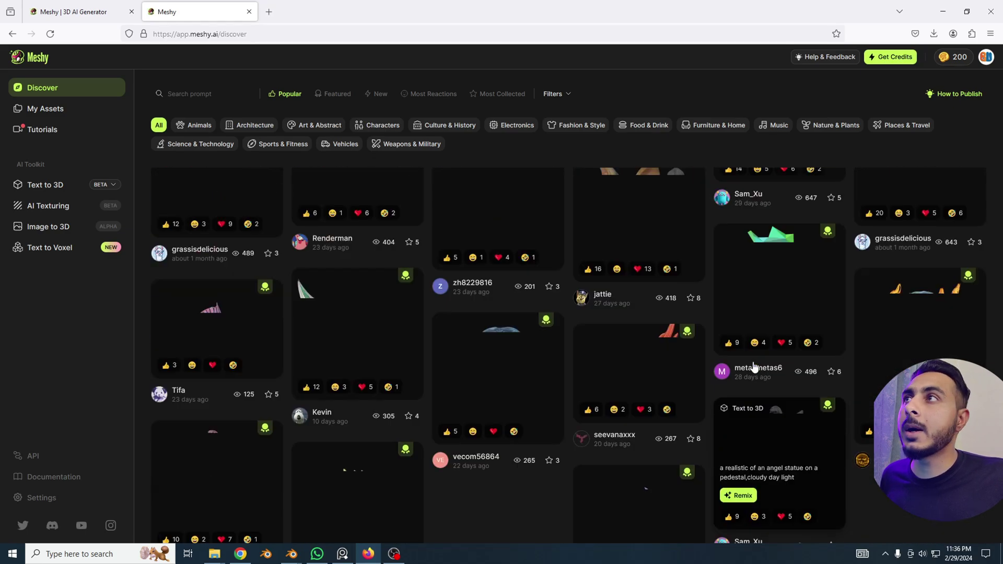
pyautogui.scroll(10, 768, 366)
pyautogui.scroll(2, 763, 338)
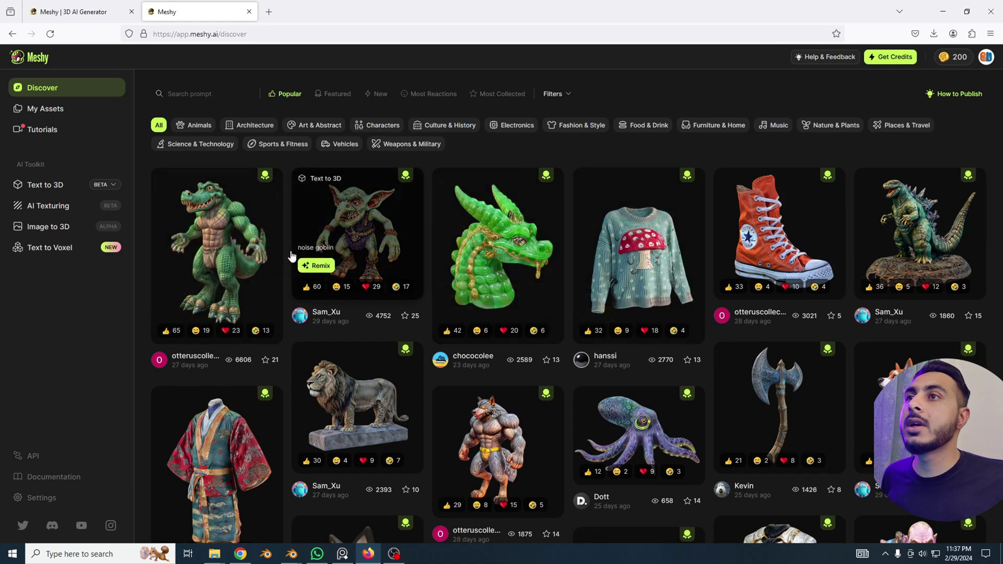
pyautogui.scroll(-3, 705, 341)
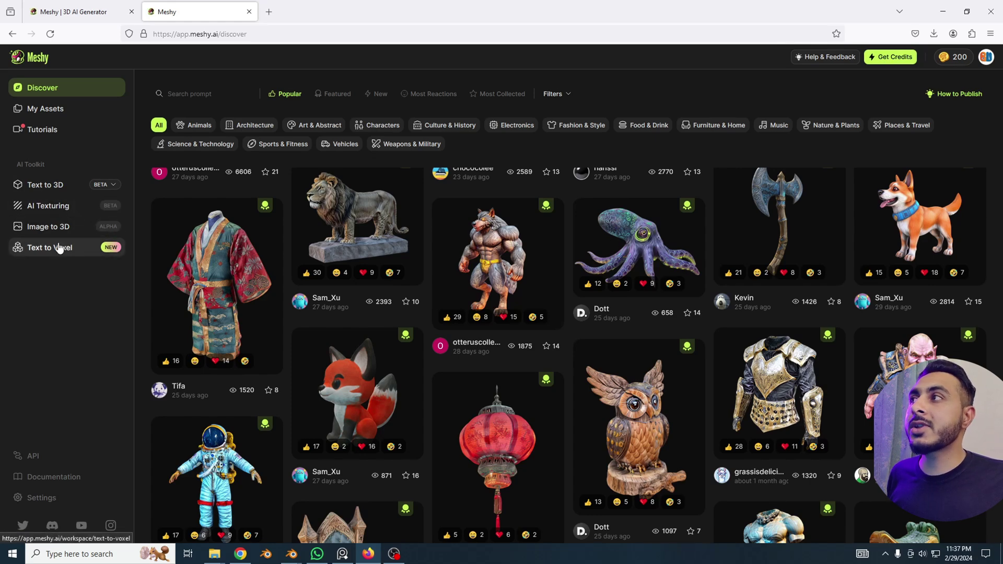
# - Open Text to 3D and check Prompt, Negative Prompt and Use Fixed Seed, leaving the seed off
pyautogui.click(63, 194)
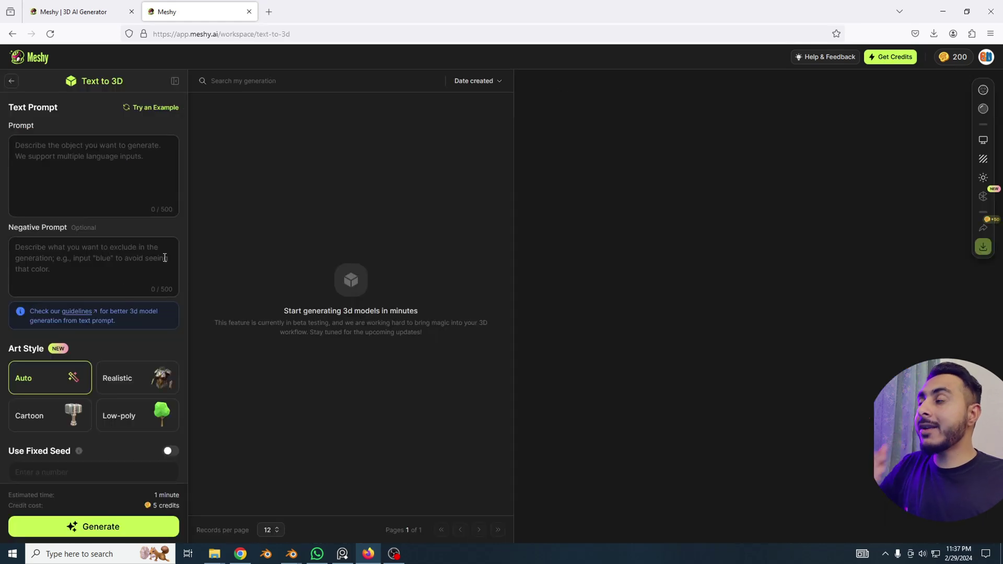
pyautogui.click(121, 196)
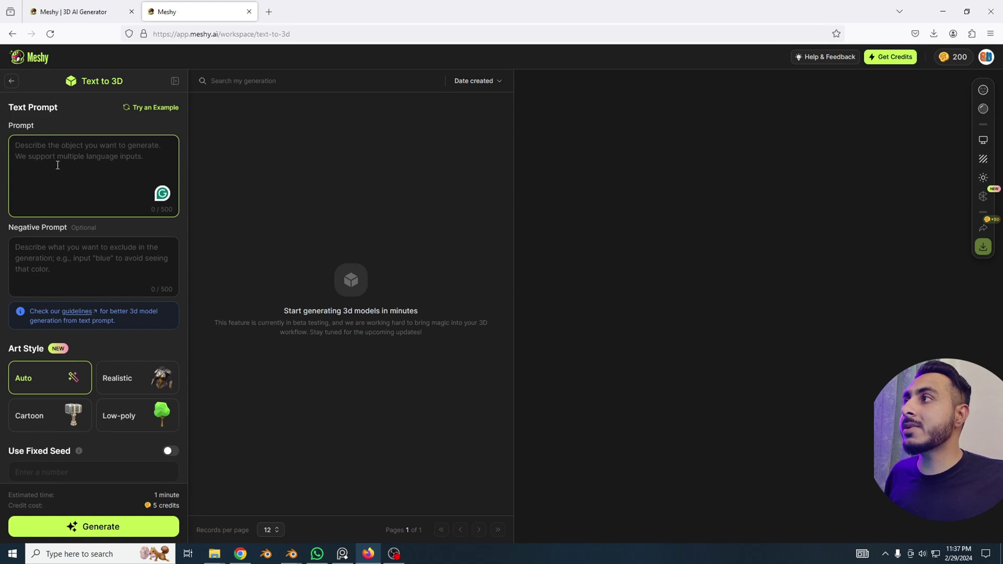
pyautogui.click(53, 262)
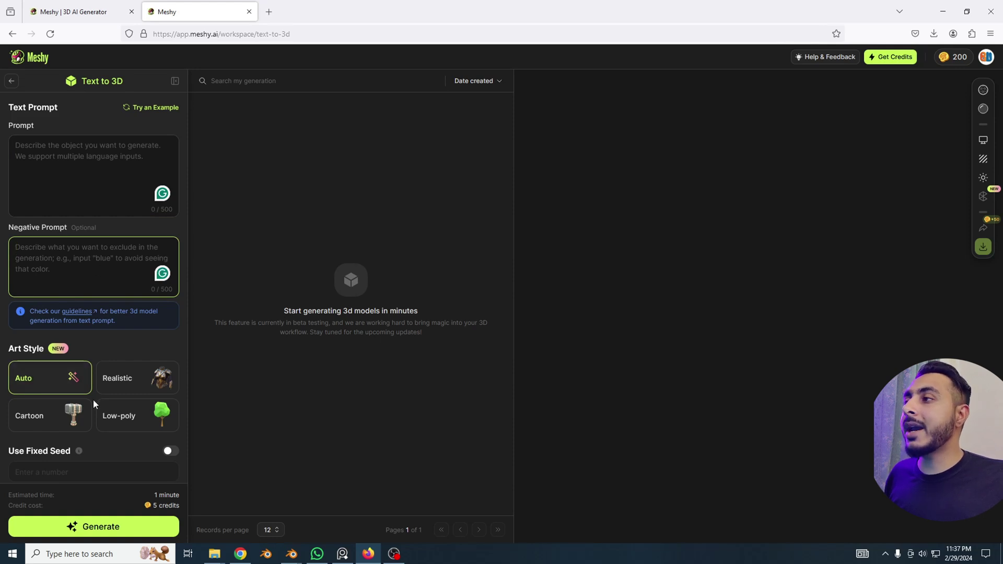
pyautogui.scroll(-1, 58, 376)
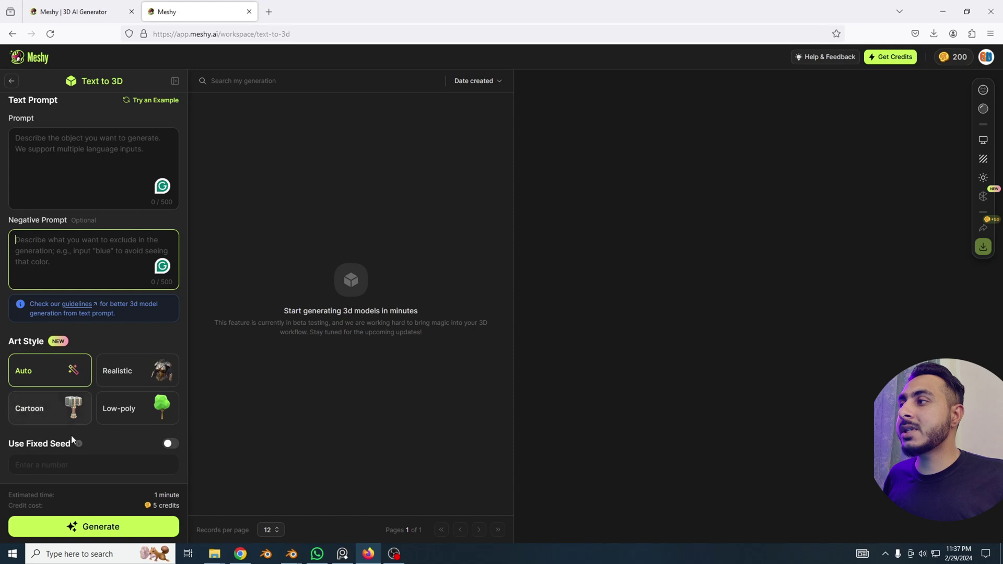
pyautogui.click(172, 444)
pyautogui.click(172, 444)
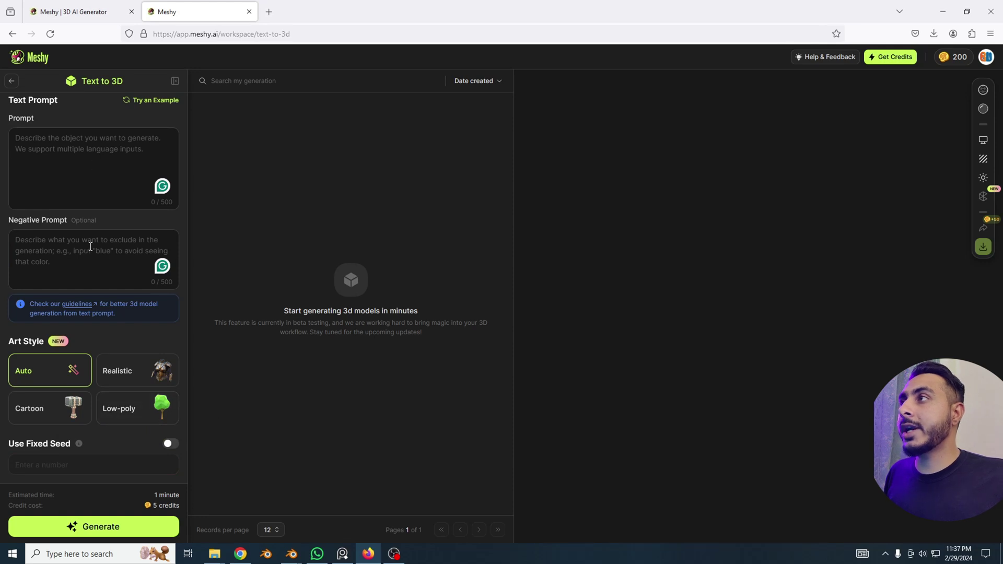
pyautogui.click(117, 160)
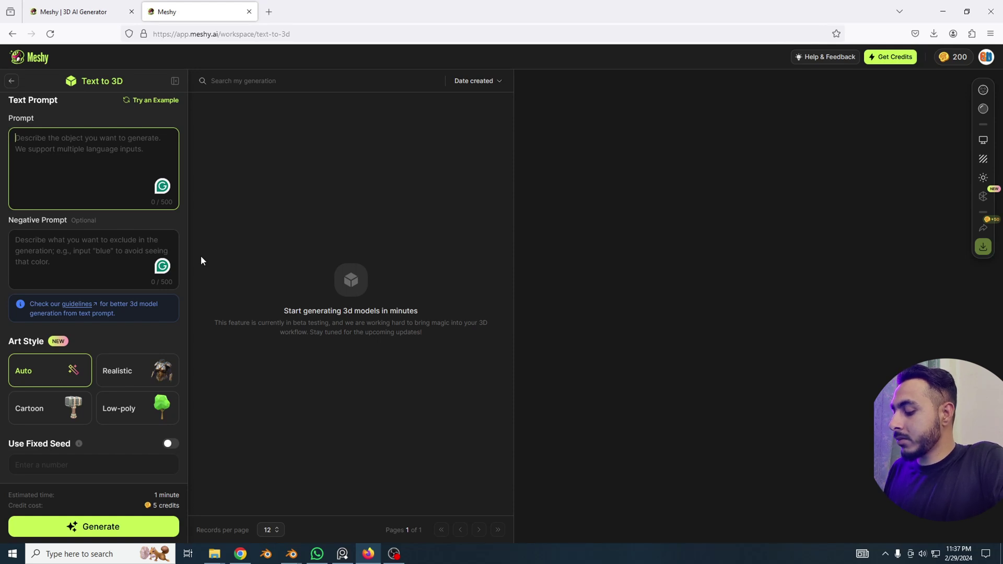
# - Enter the prompt 'a cute dragon of block color and green eyes', leaving Negative Prompt empty
pyautogui.write('a')
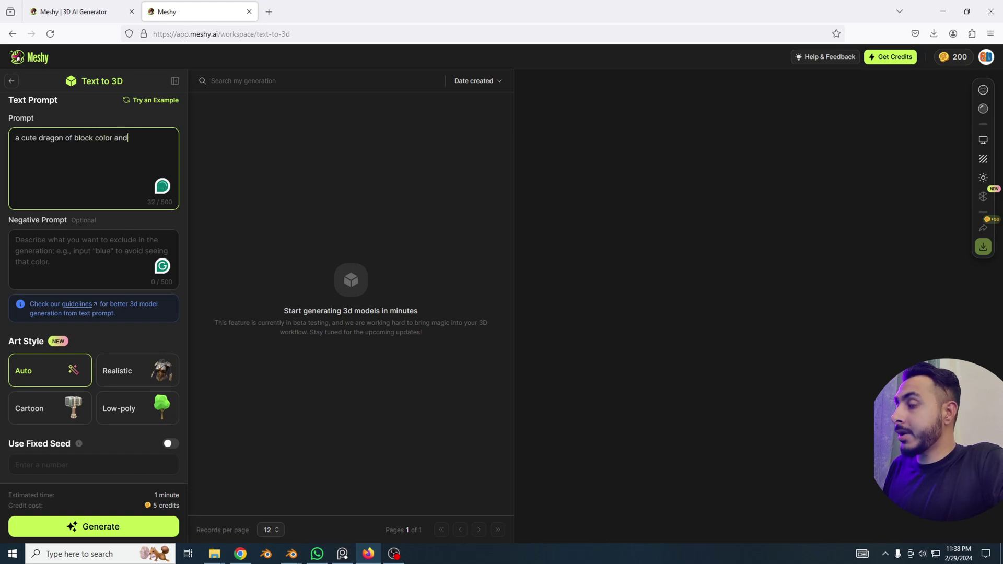
pyautogui.write('n eyes')
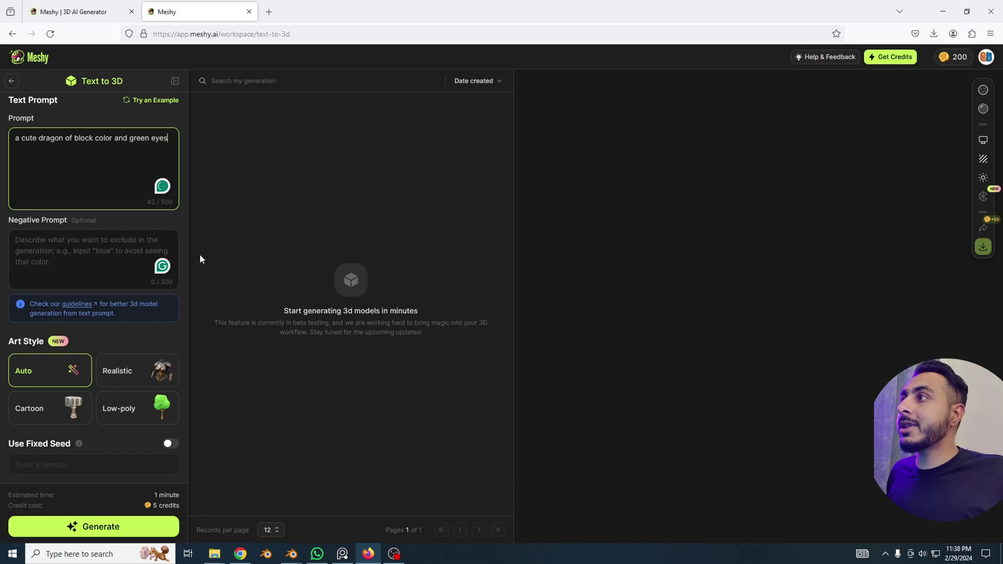
pyautogui.click(85, 265)
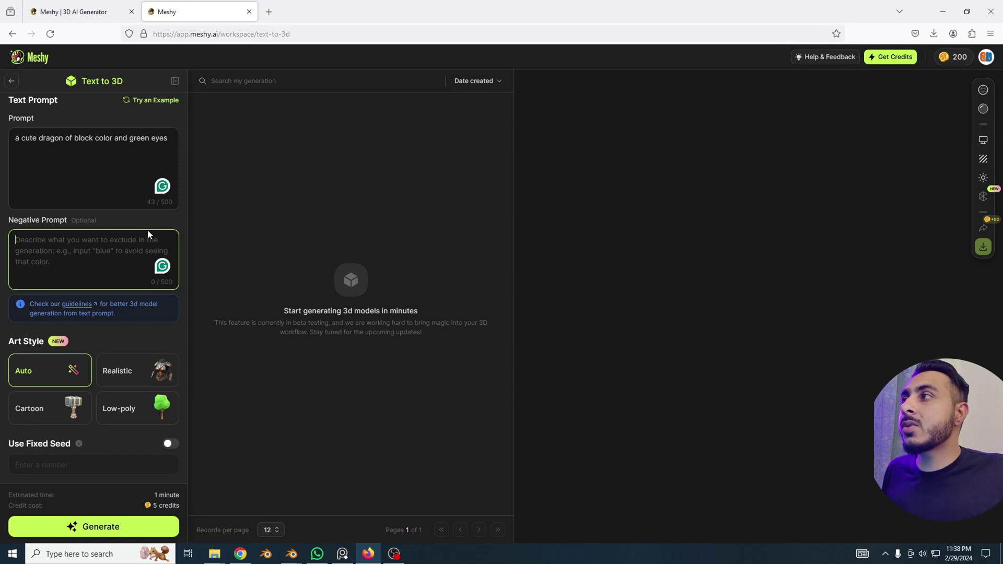
pyautogui.click(93, 225)
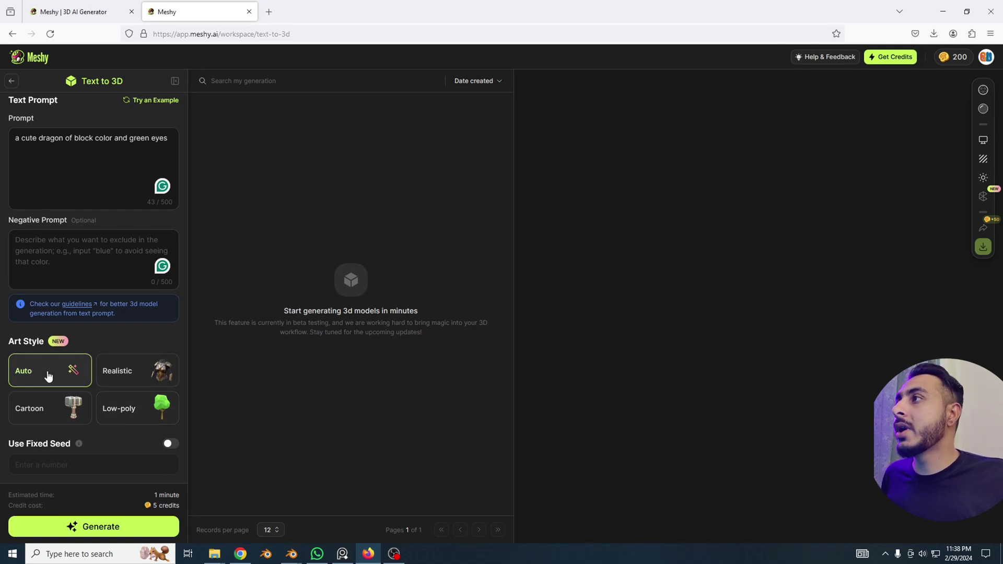
# - Generate four previews for 'a warrior dragon green eyes'
pyautogui.click(124, 530)
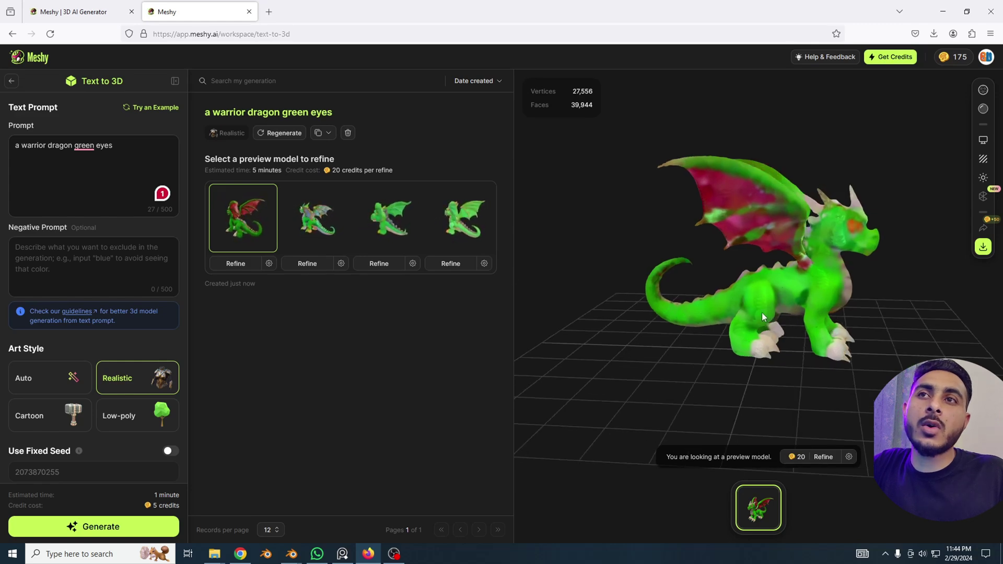
pyautogui.moveTo(762, 312); pyautogui.dragTo(693, 310)
pyautogui.moveTo(760, 307); pyautogui.dragTo(653, 192)
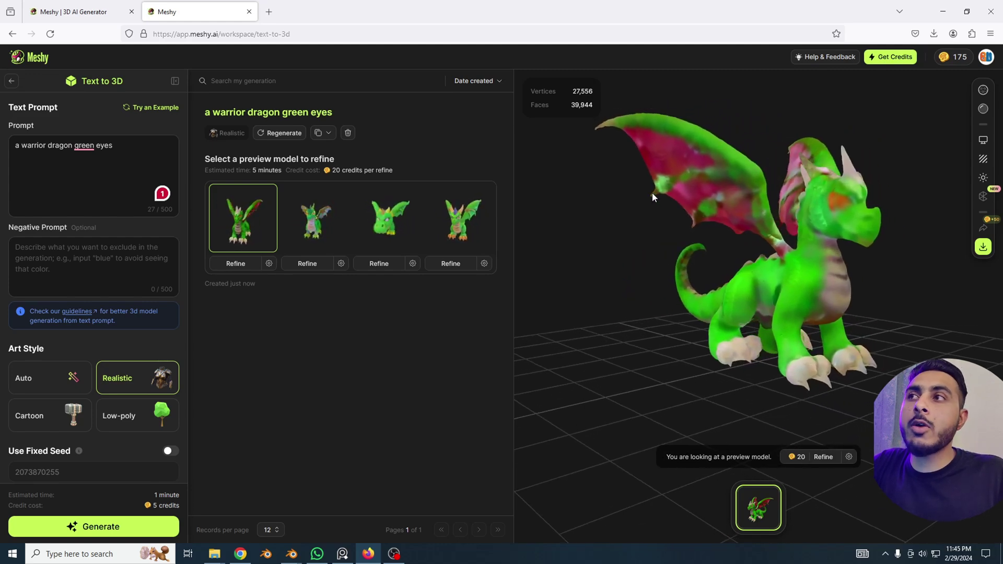
pyautogui.click(337, 241)
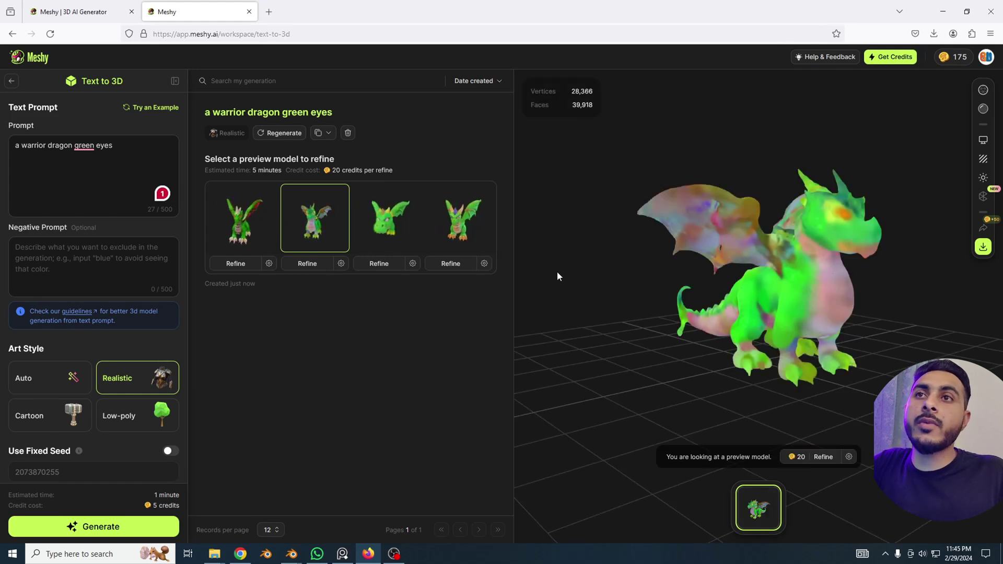
pyautogui.click(398, 227)
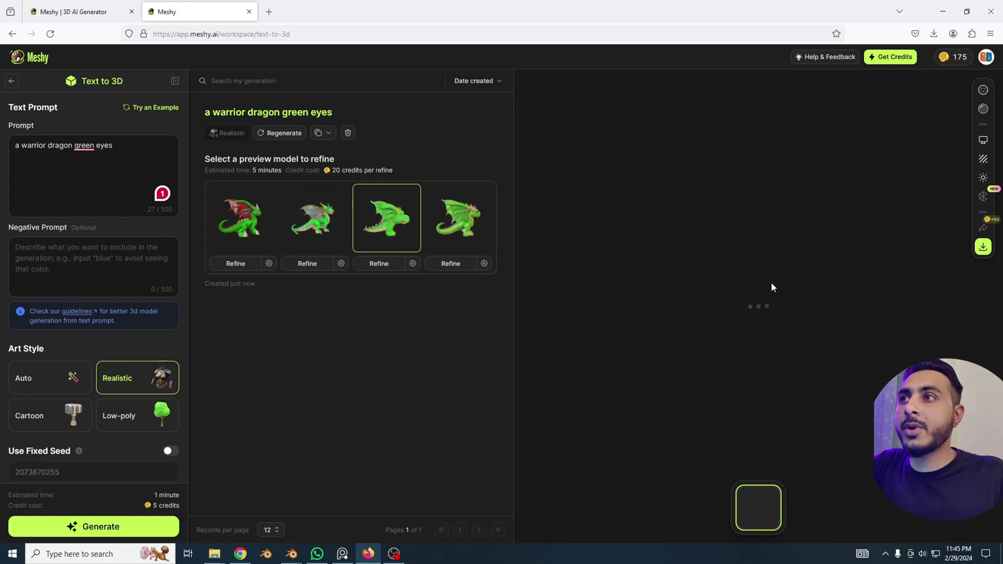
pyautogui.moveTo(783, 295); pyautogui.dragTo(691, 435)
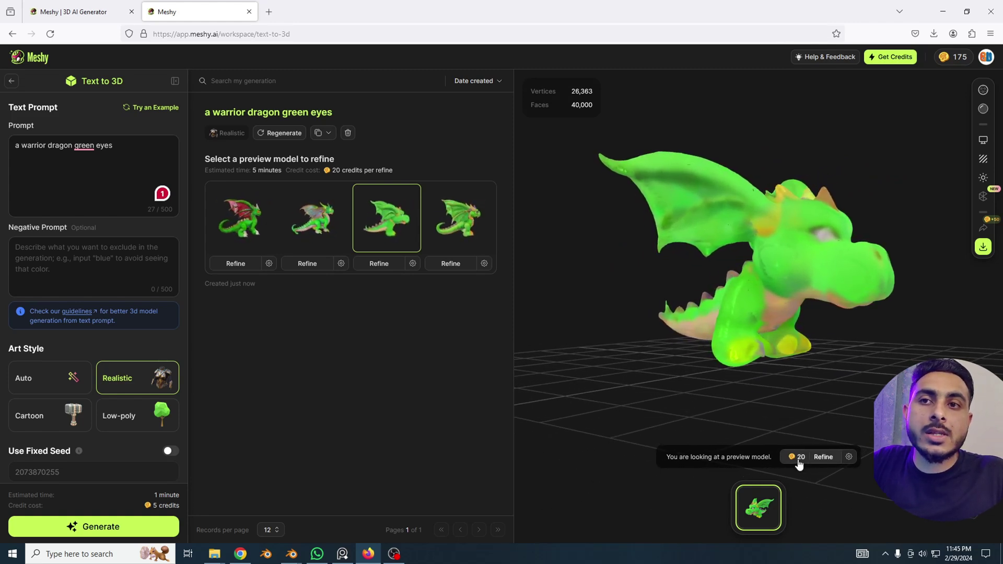
pyautogui.click(459, 222)
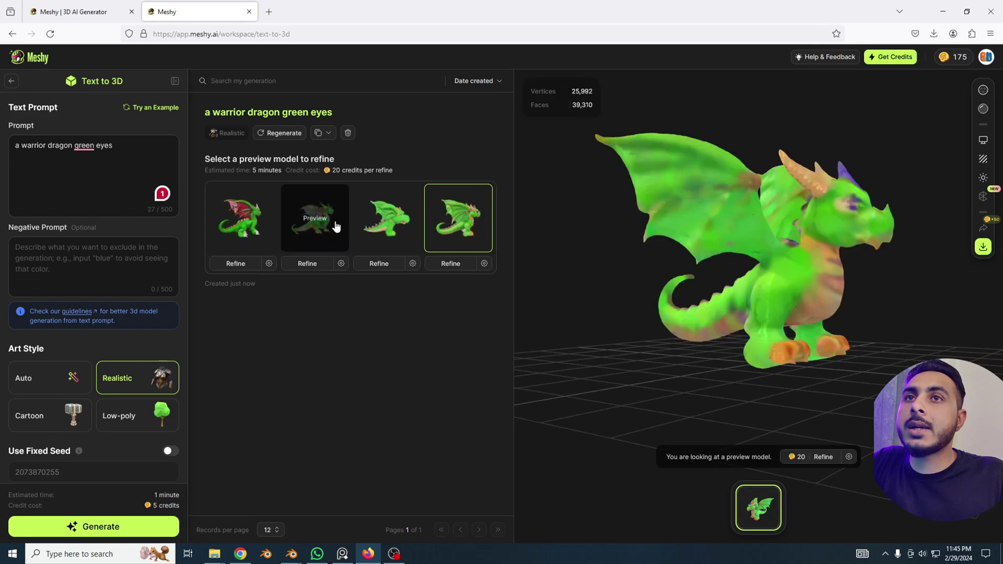
pyautogui.click(334, 224)
pyautogui.moveTo(951, 314); pyautogui.dragTo(892, 327)
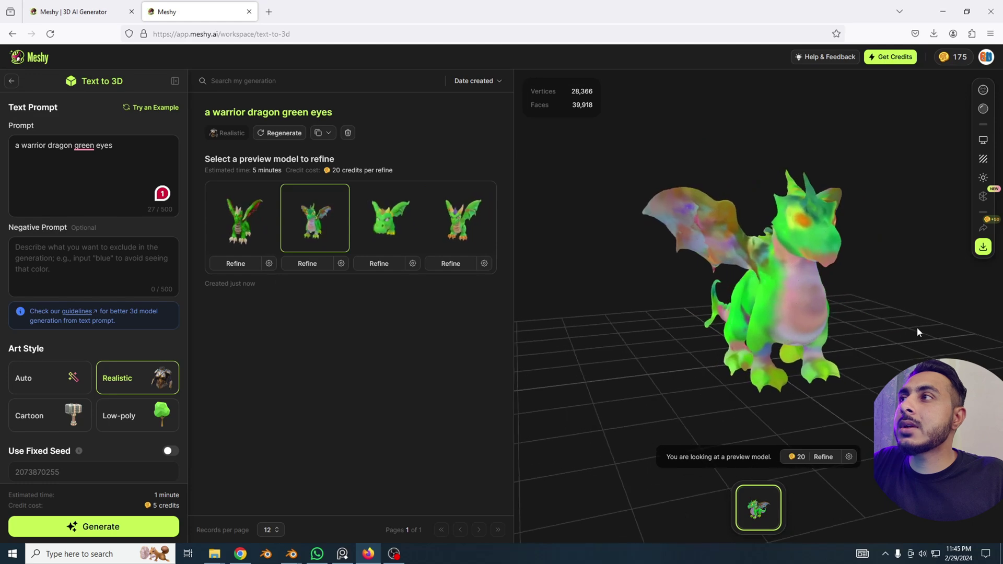
pyautogui.click(256, 231)
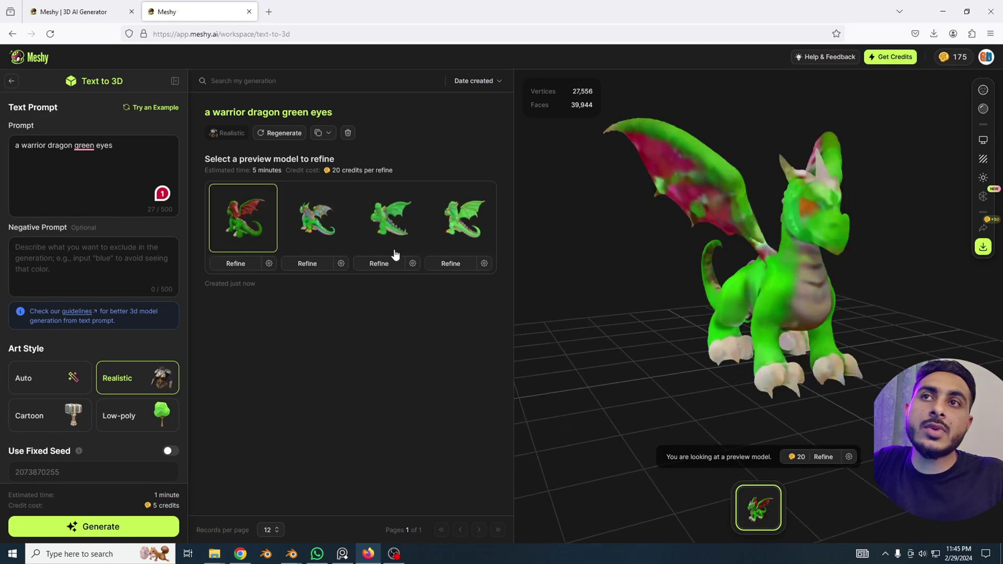
pyautogui.moveTo(851, 343); pyautogui.dragTo(765, 336)
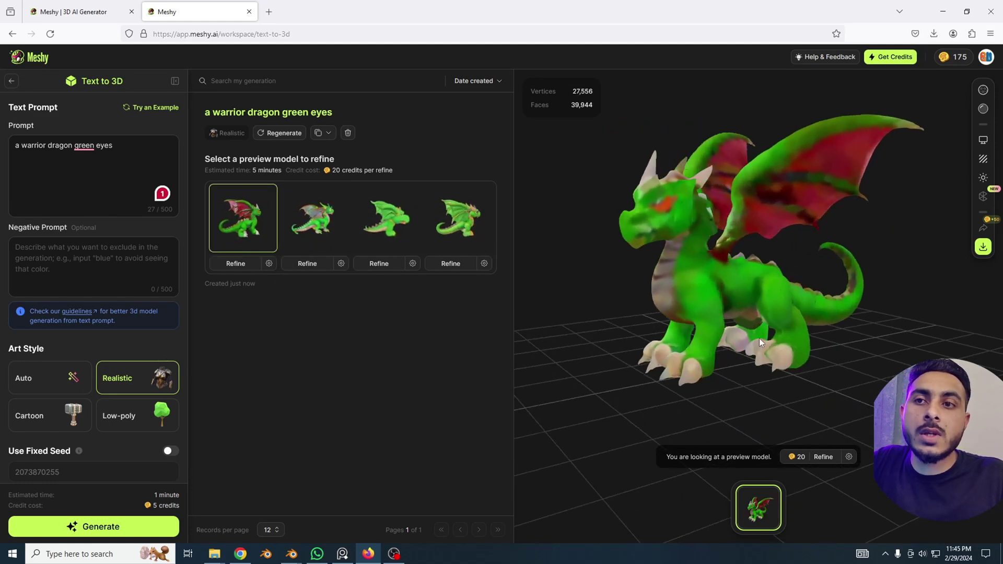
# - Refine the first dragon preview and orbit it with the wireframe overlay shown
pyautogui.click(822, 458)
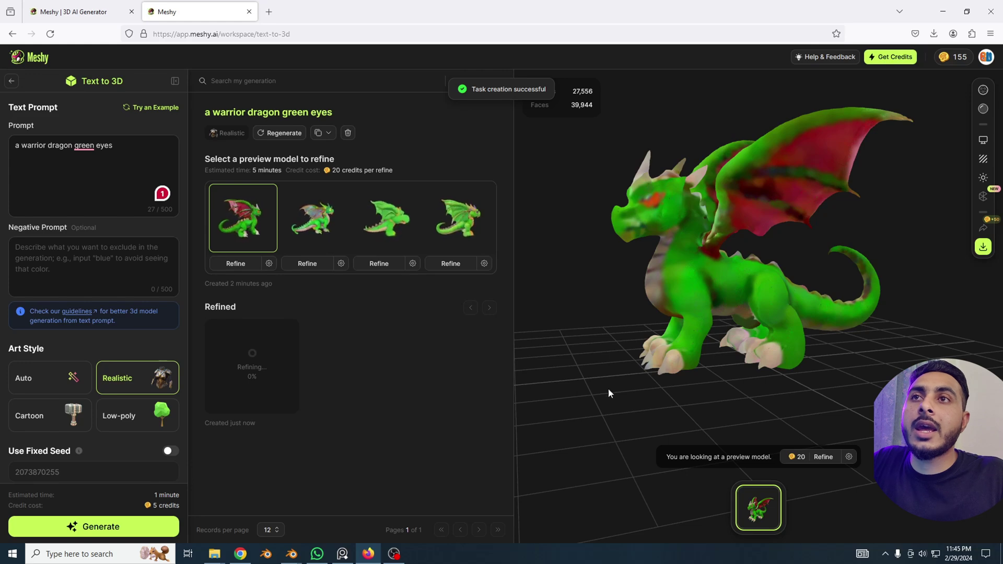
pyautogui.moveTo(753, 264)
pyautogui.mouseDown()
pyautogui.moveTo(844, 222)
pyautogui.moveTo(780, 252)
pyautogui.moveTo(820, 271)
pyautogui.moveTo(839, 230)
pyautogui.moveTo(898, 242)
pyautogui.moveTo(824, 261)
pyautogui.moveTo(779, 197)
pyautogui.moveTo(692, 265)
pyautogui.moveTo(799, 271)
pyautogui.moveTo(763, 277)
pyautogui.mouseUp()
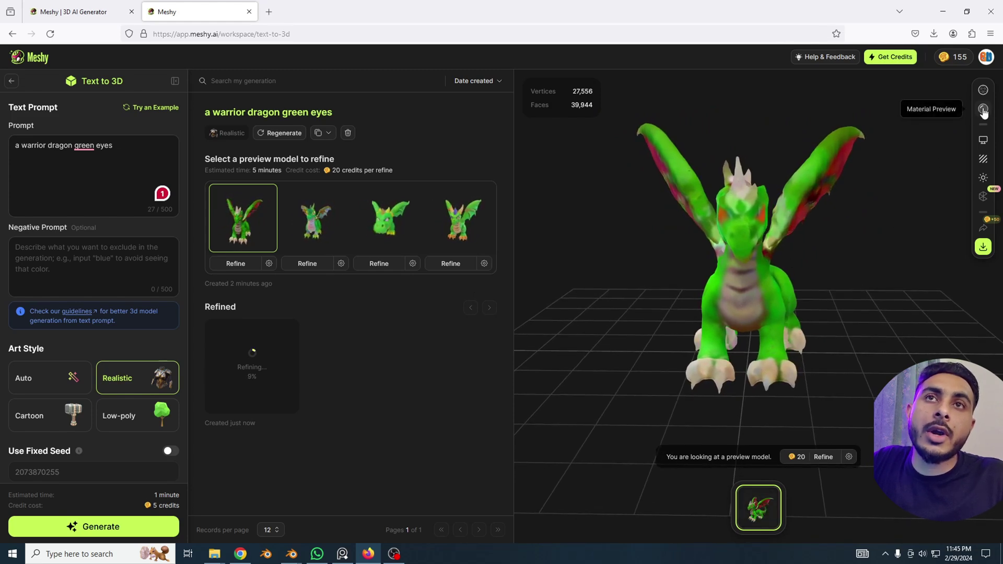
pyautogui.moveTo(916, 220); pyautogui.dragTo(833, 262)
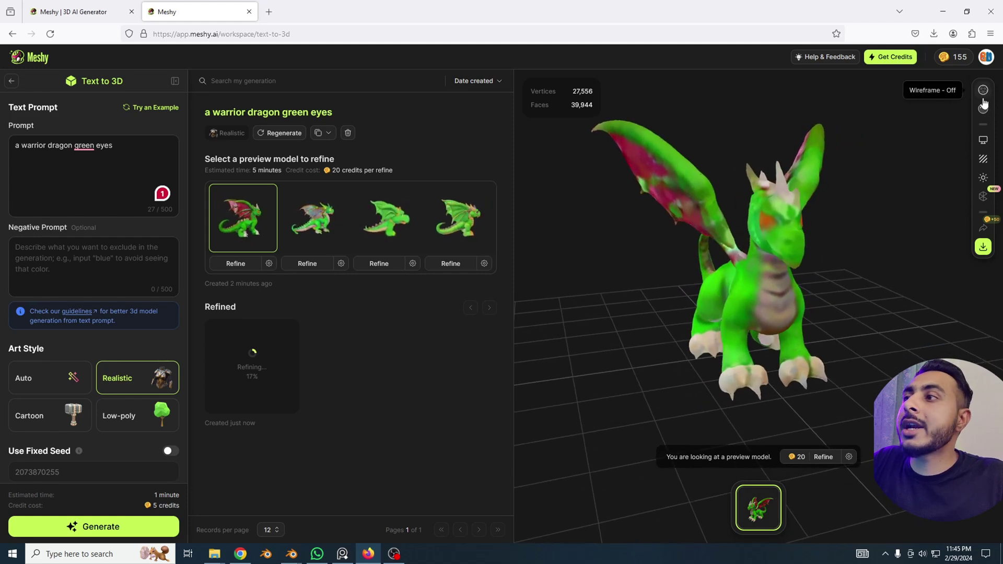
pyautogui.moveTo(258, 363)
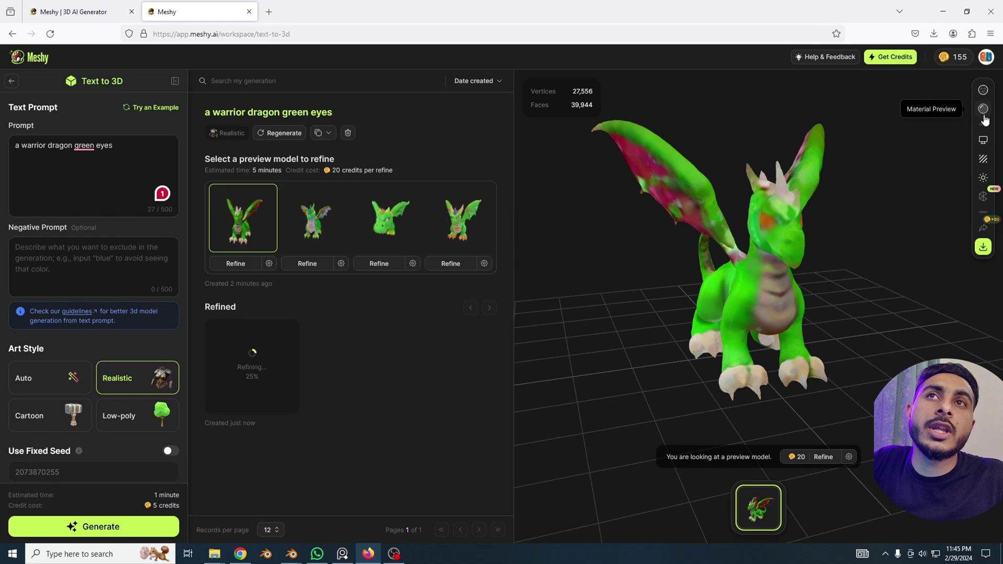
pyautogui.click(985, 91)
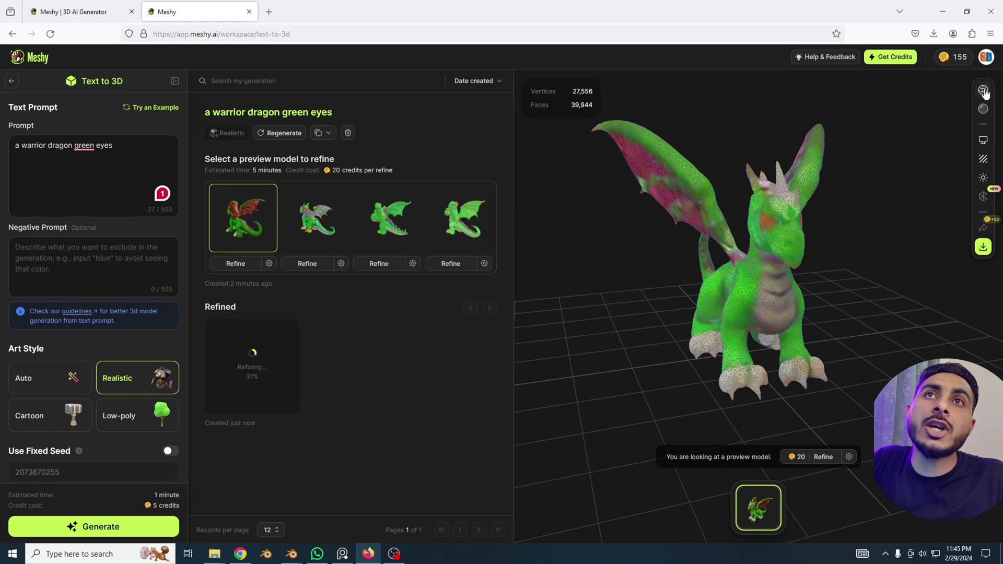
pyautogui.moveTo(833, 200); pyautogui.dragTo(705, 202)
pyautogui.scroll(3, 709, 215)
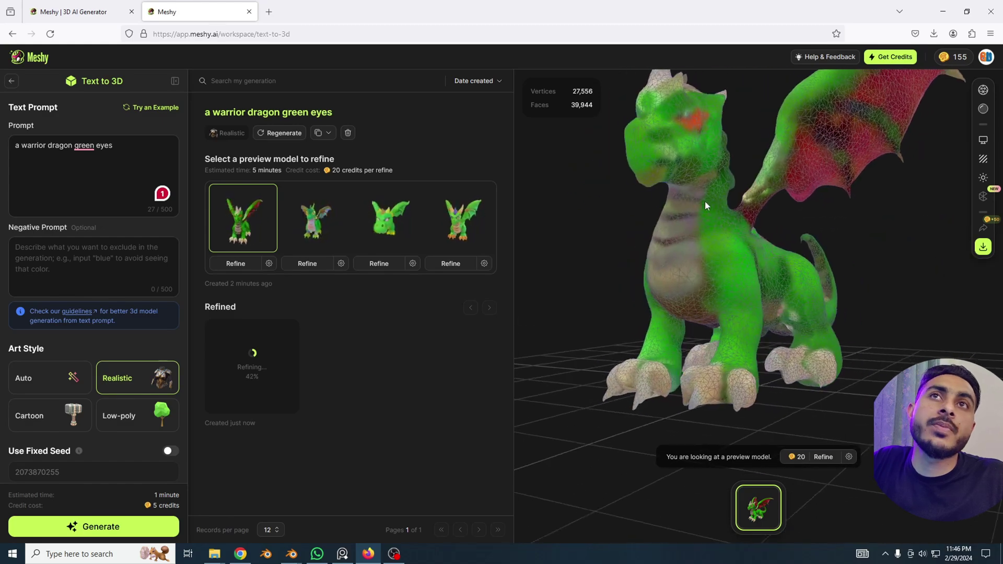
# - Compare the bare mesh with the textured dragon, ending textured with wireframe off
pyautogui.click(985, 111)
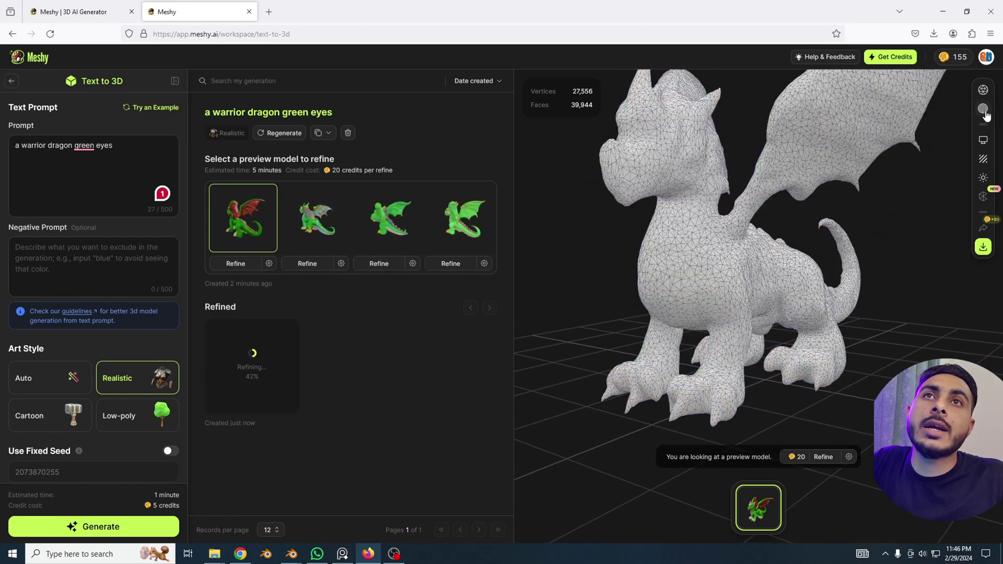
pyautogui.moveTo(718, 254); pyautogui.dragTo(960, 124)
pyautogui.click(984, 112)
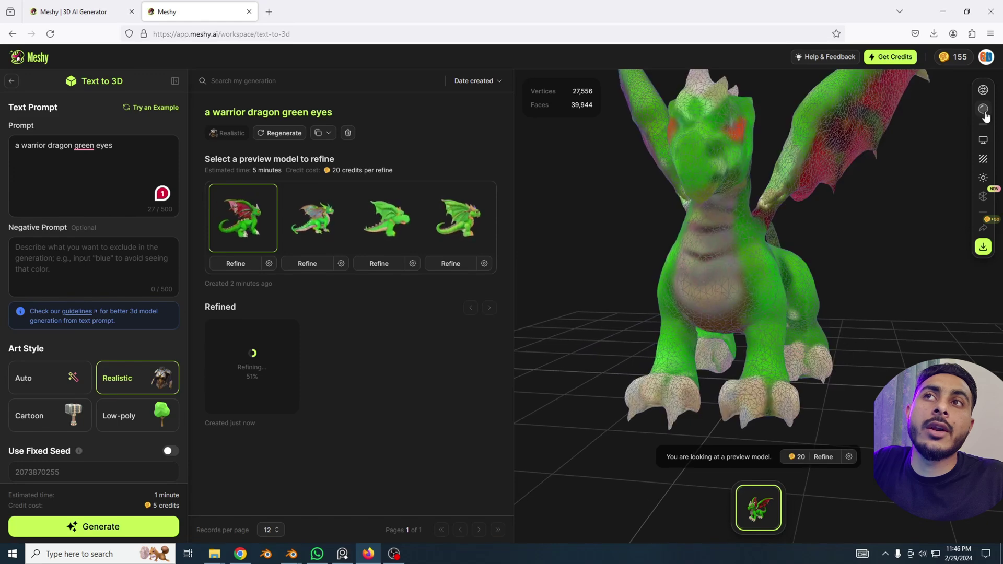
pyautogui.click(984, 112)
pyautogui.click(985, 113)
pyautogui.click(985, 112)
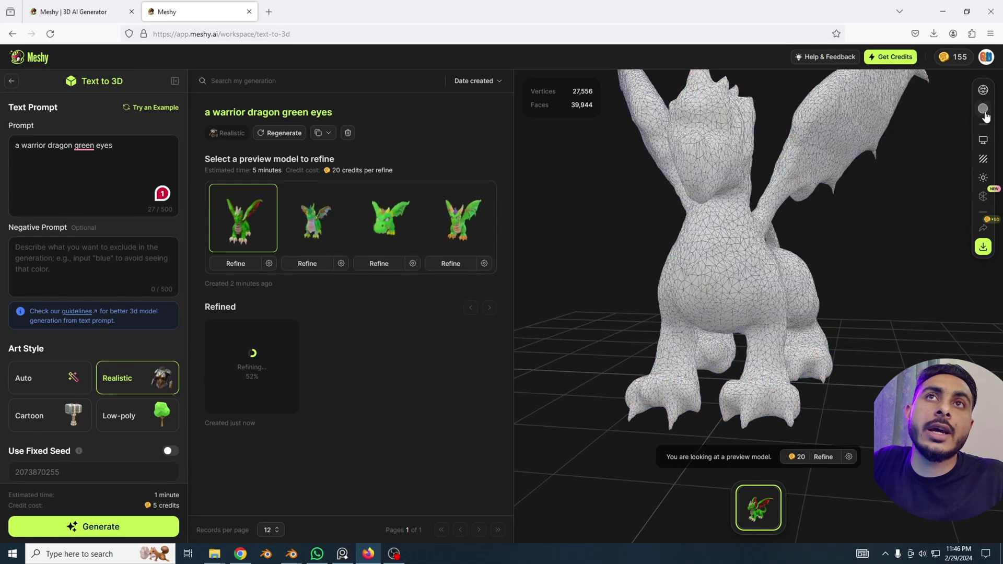
pyautogui.click(984, 110)
pyautogui.click(984, 91)
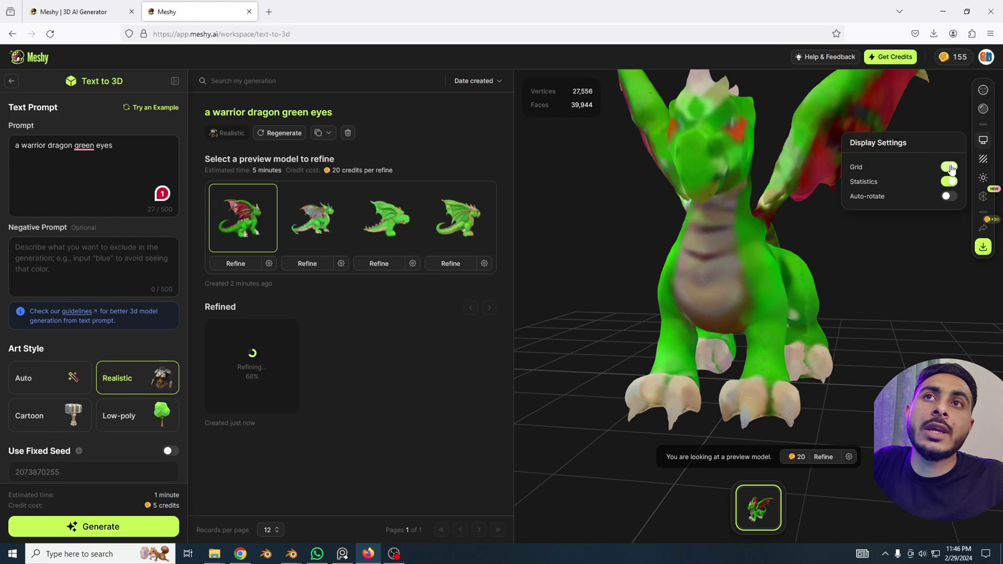
# - Turn off the floor grid and try Auto-rotate, leaving it off
pyautogui.click(950, 167)
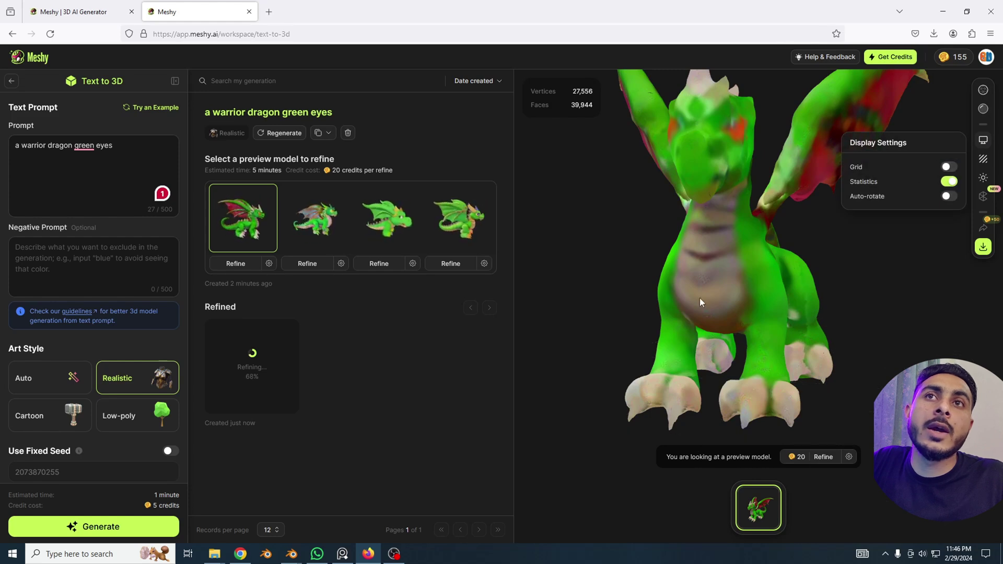
pyautogui.click(950, 197)
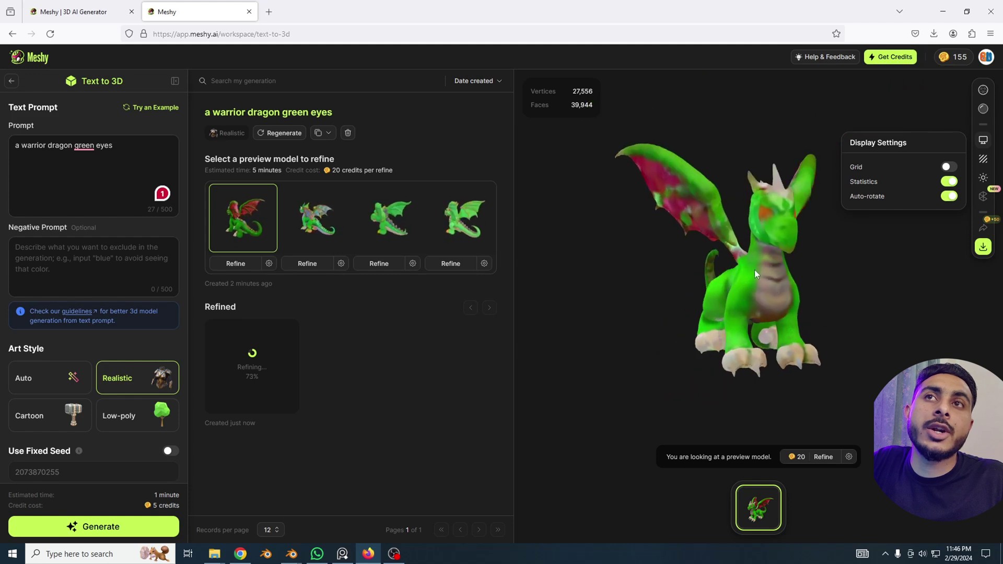
pyautogui.click(949, 197)
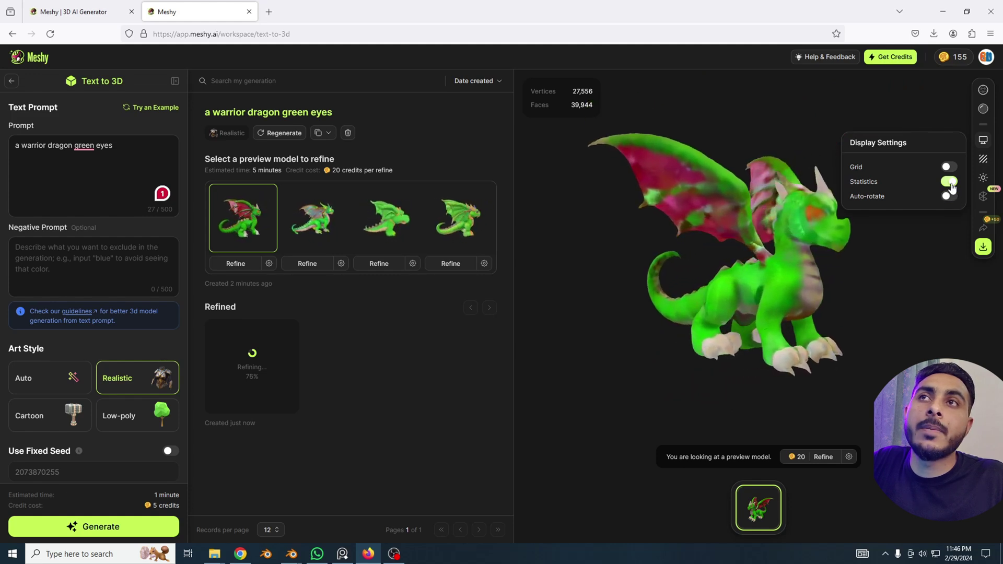
pyautogui.click(950, 182)
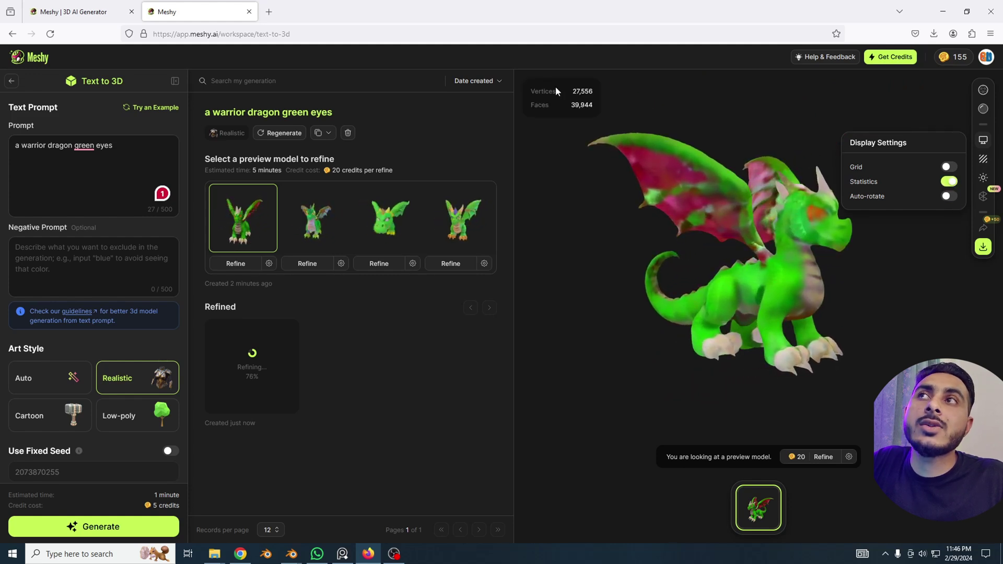
pyautogui.moveTo(572, 89); pyautogui.dragTo(582, 94)
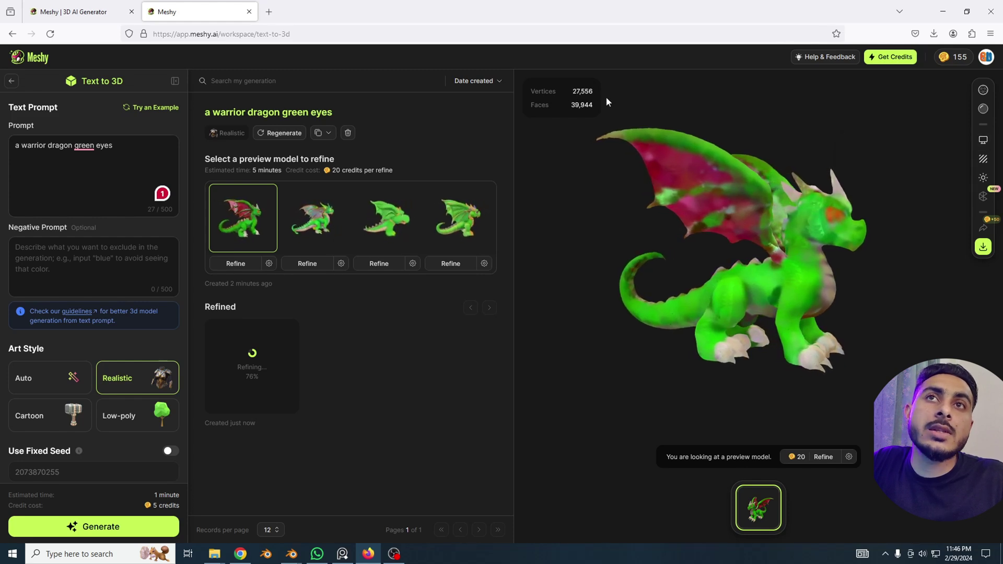
# - Set the texture Render Mode to PBR instead of flat colour
pyautogui.click(984, 160)
pyautogui.click(893, 189)
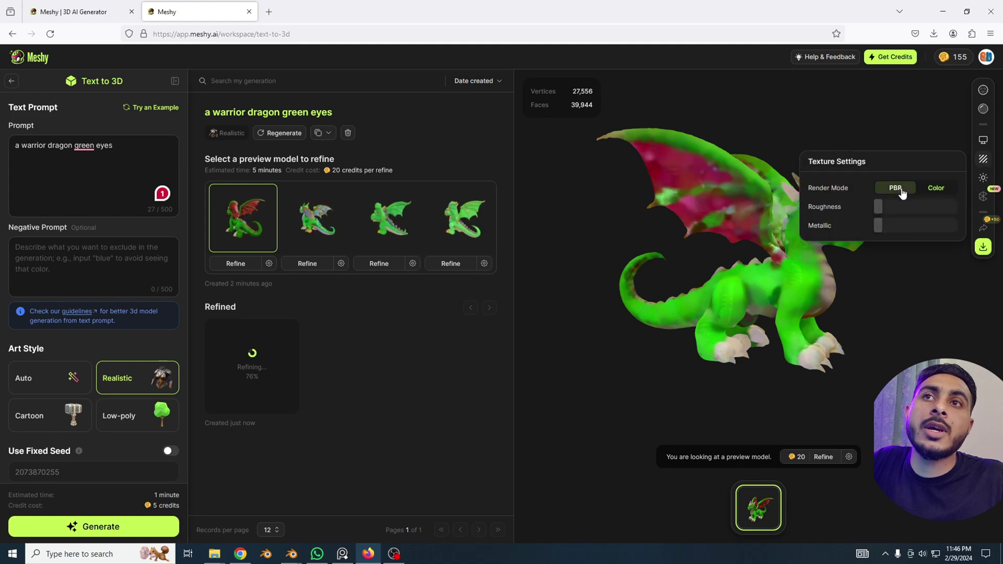
pyautogui.click(936, 189)
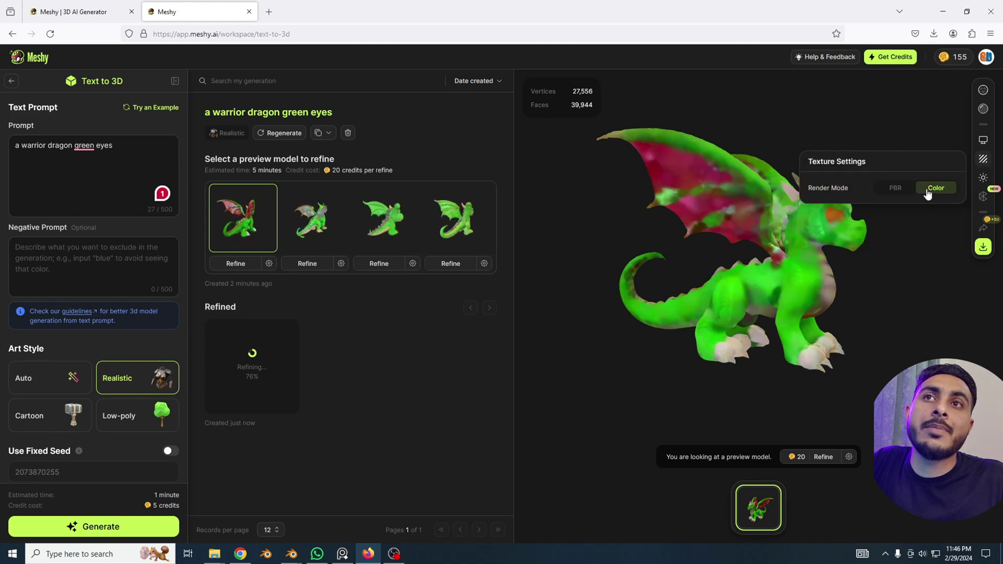
pyautogui.click(897, 192)
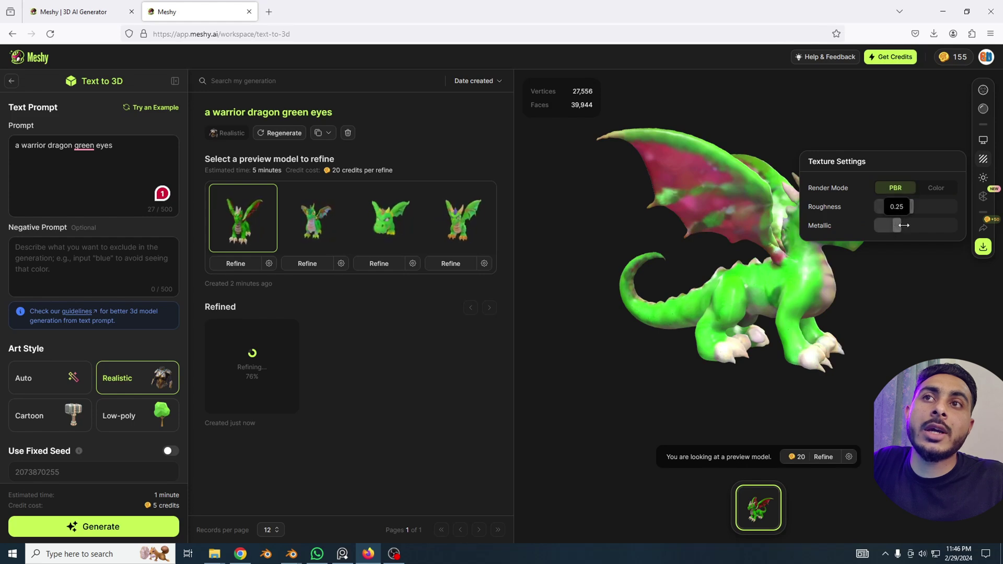
pyautogui.moveTo(813, 320); pyautogui.dragTo(883, 304)
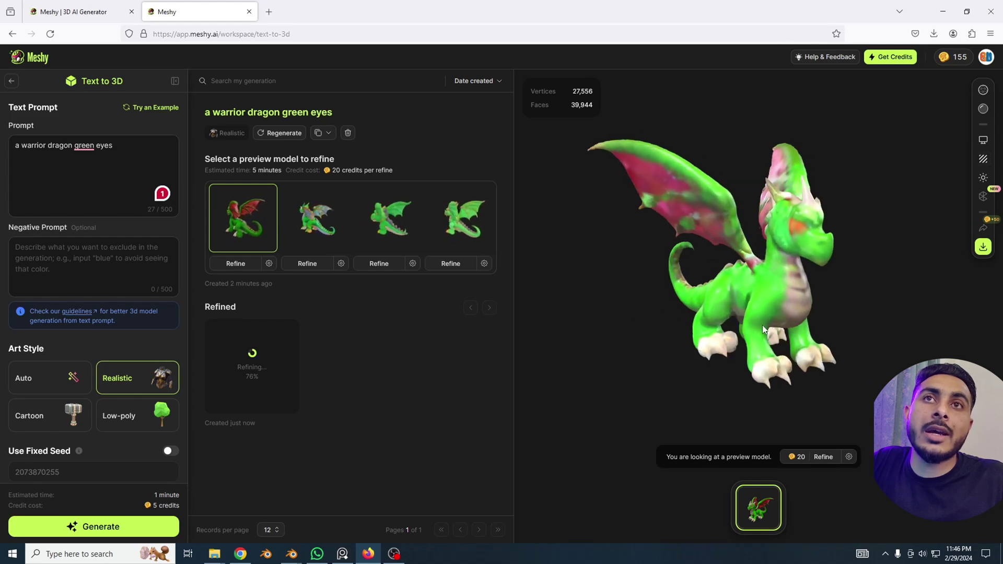
# - Show the HDRI environment background at strength 0.78 and orbit the dragon to new angles
pyautogui.click(984, 181)
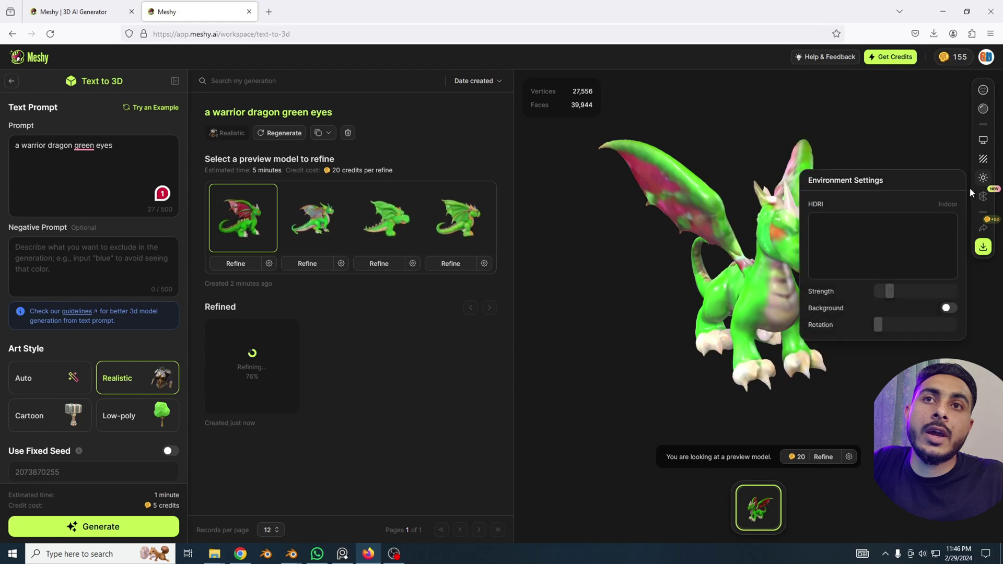
pyautogui.click(949, 309)
pyautogui.moveTo(677, 345); pyautogui.dragTo(918, 238)
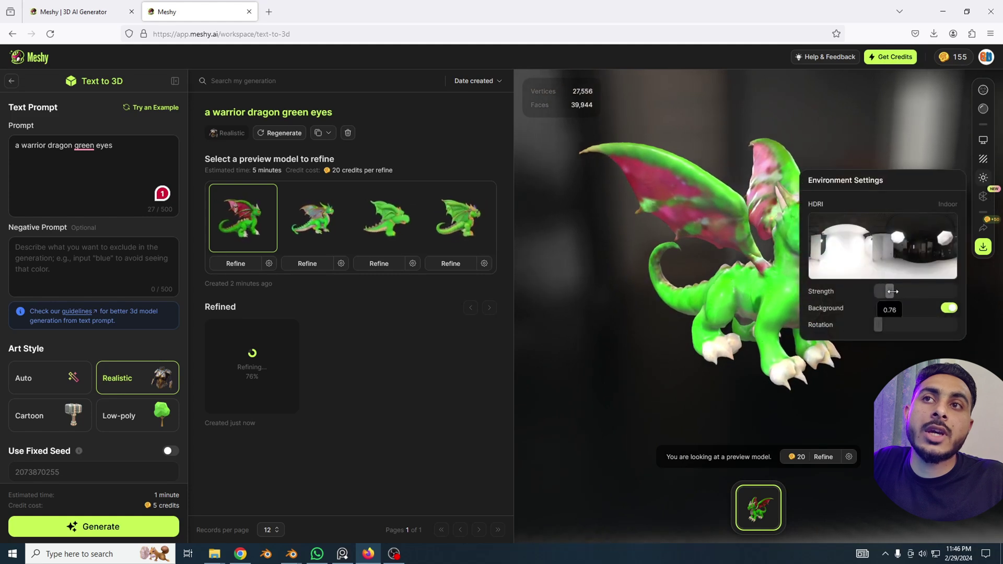
pyautogui.moveTo(893, 291); pyautogui.dragTo(891, 287)
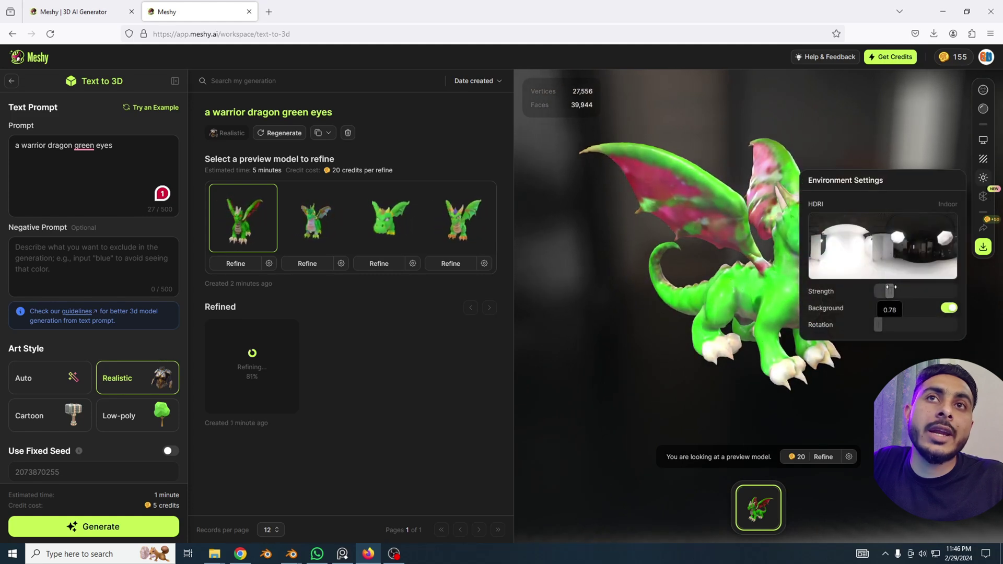
pyautogui.click(984, 202)
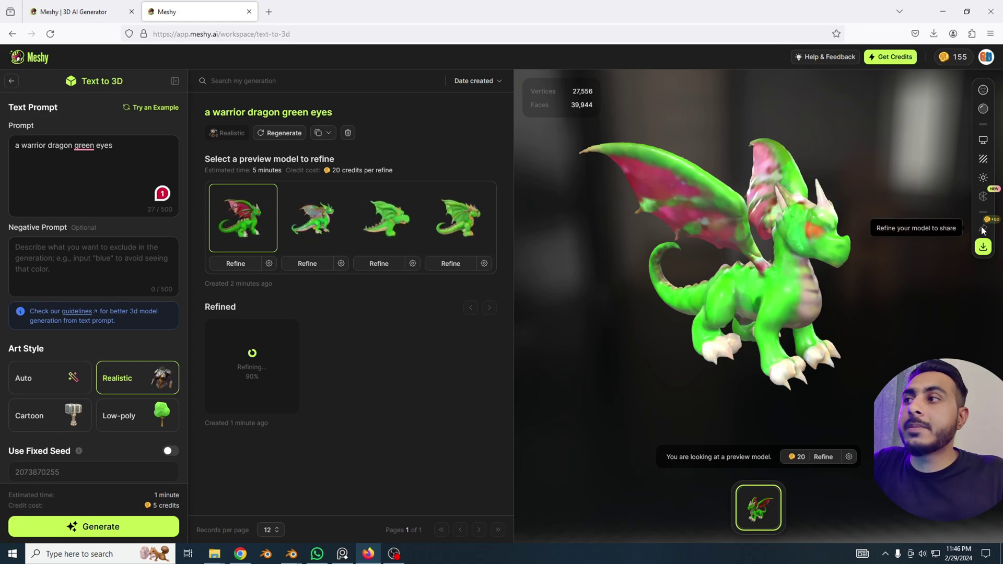
pyautogui.moveTo(865, 286); pyautogui.dragTo(784, 309)
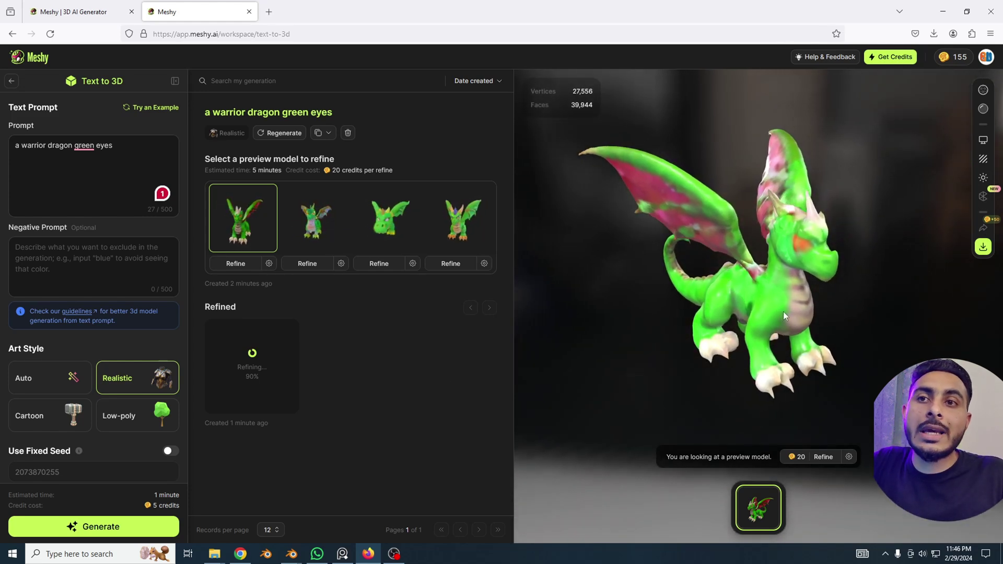
pyautogui.moveTo(819, 269); pyautogui.dragTo(827, 264)
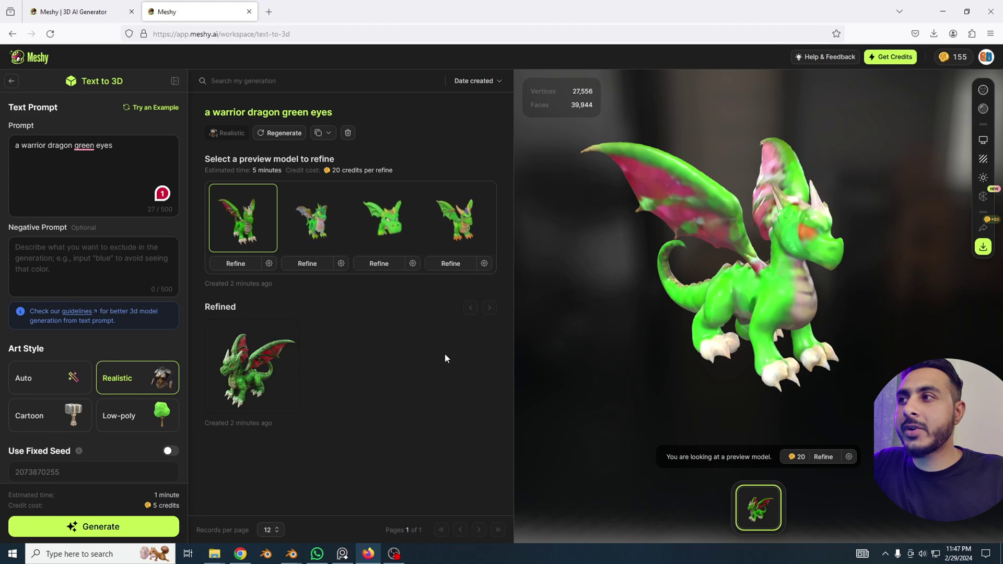
# - Wait for the dragon refinement to reach 100% and appear in the Refined list
pyautogui.moveTo(263, 378)
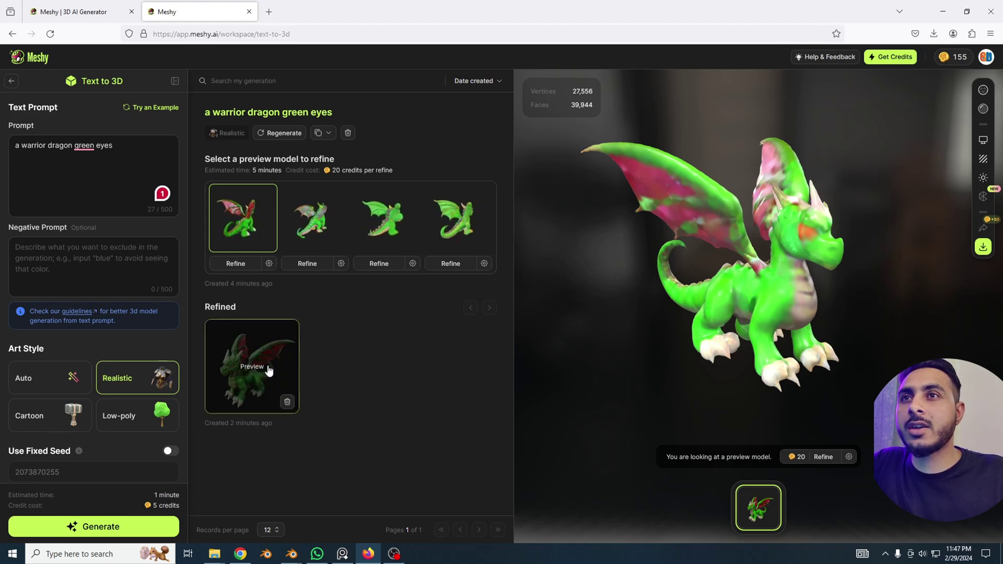
# - Load the refined green dragon into the viewer and orbit it through side and front views
pyautogui.click(269, 371)
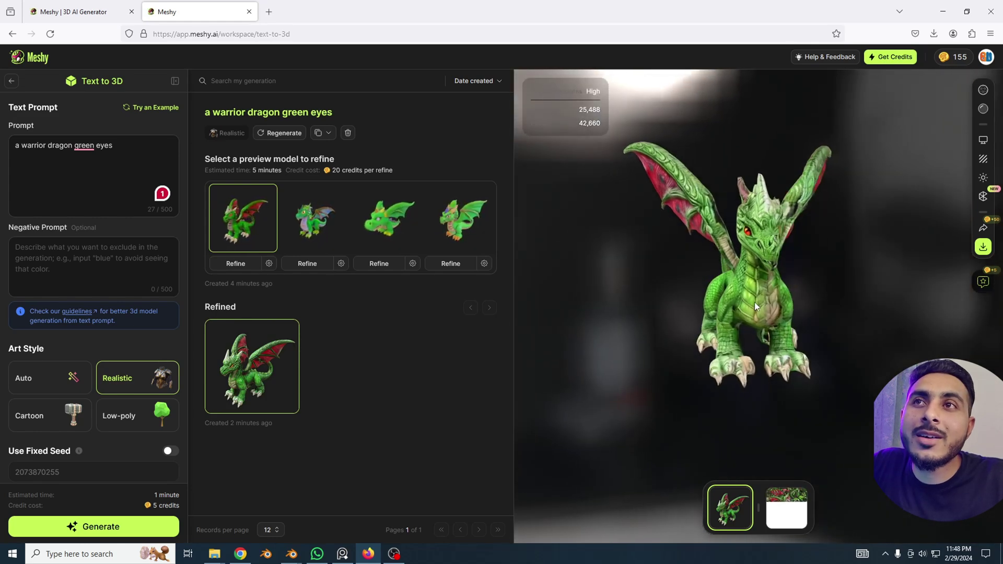
pyautogui.moveTo(745, 283); pyautogui.dragTo(620, 284)
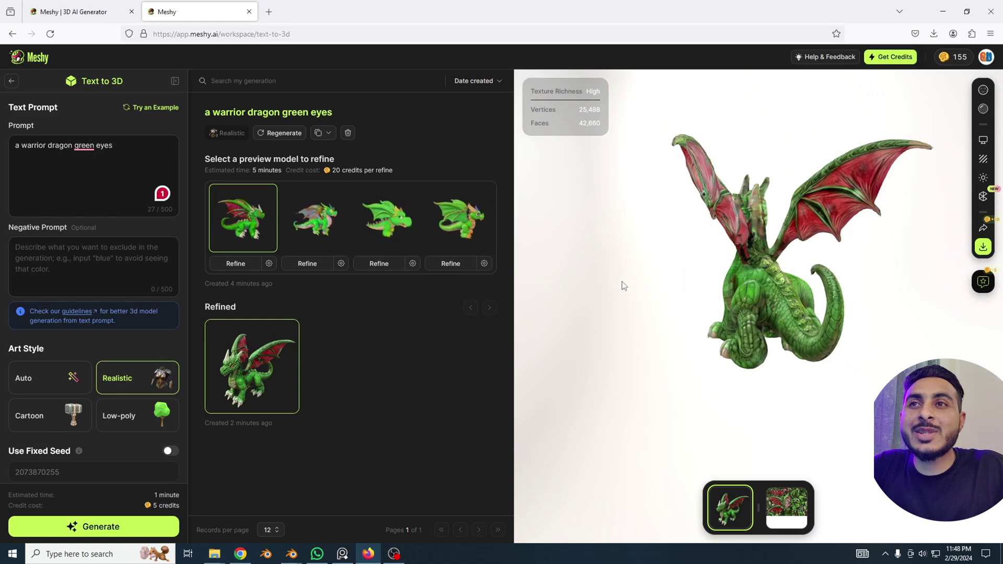
pyautogui.moveTo(823, 293); pyautogui.dragTo(780, 355)
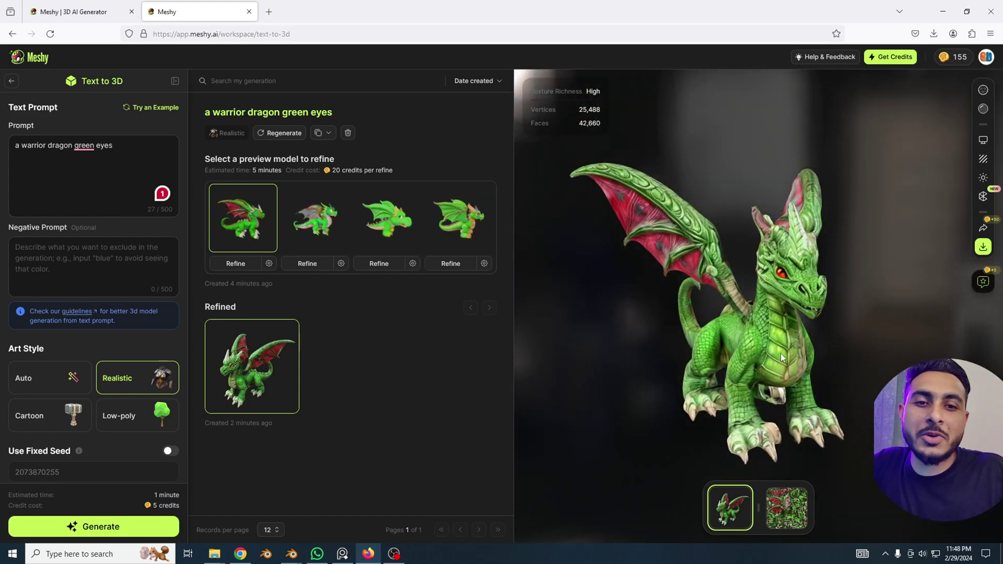
pyautogui.moveTo(773, 337); pyautogui.dragTo(851, 304)
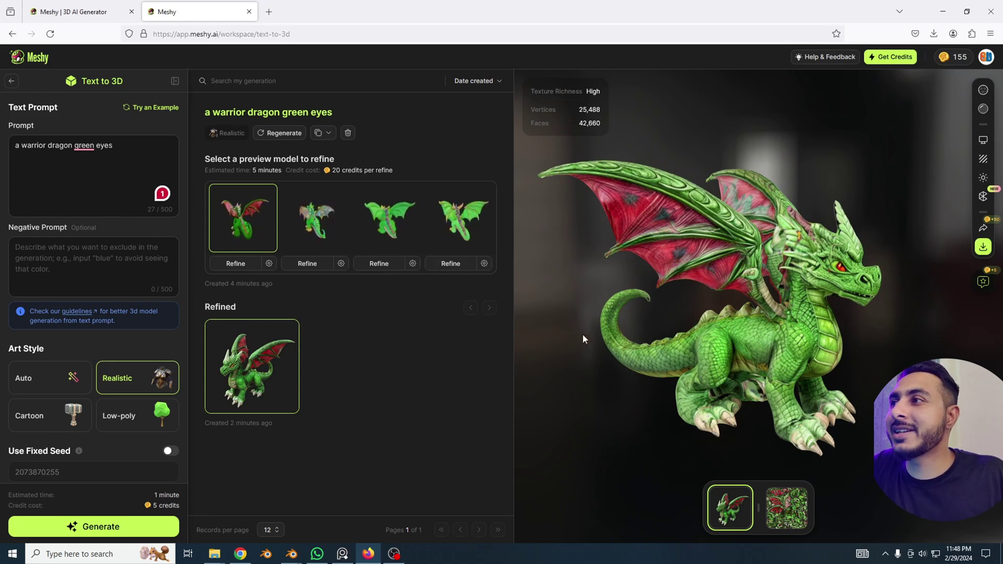
# - Select the fourth green dragon preview and start refining it
pyautogui.moveTo(461, 234)
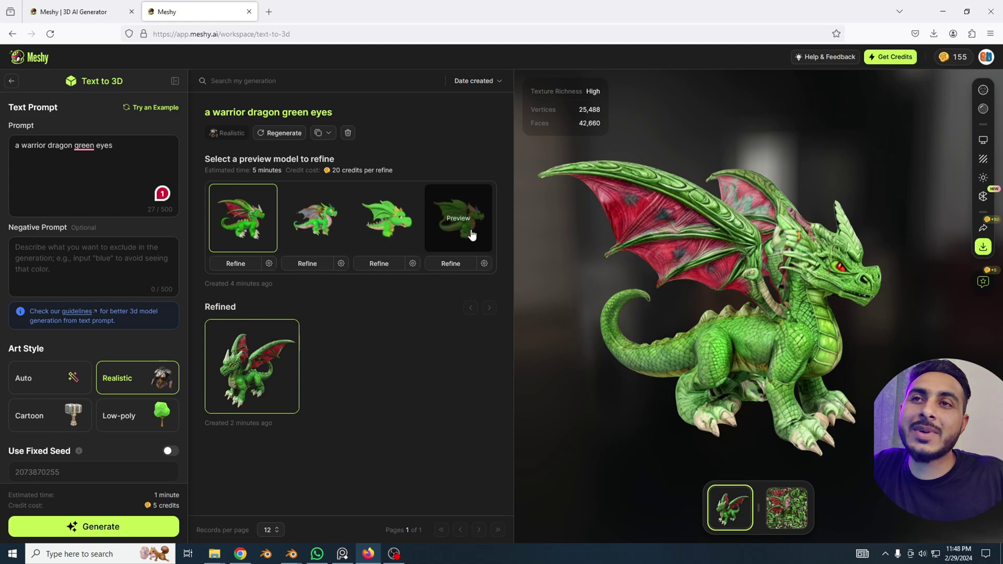
pyautogui.click(461, 231)
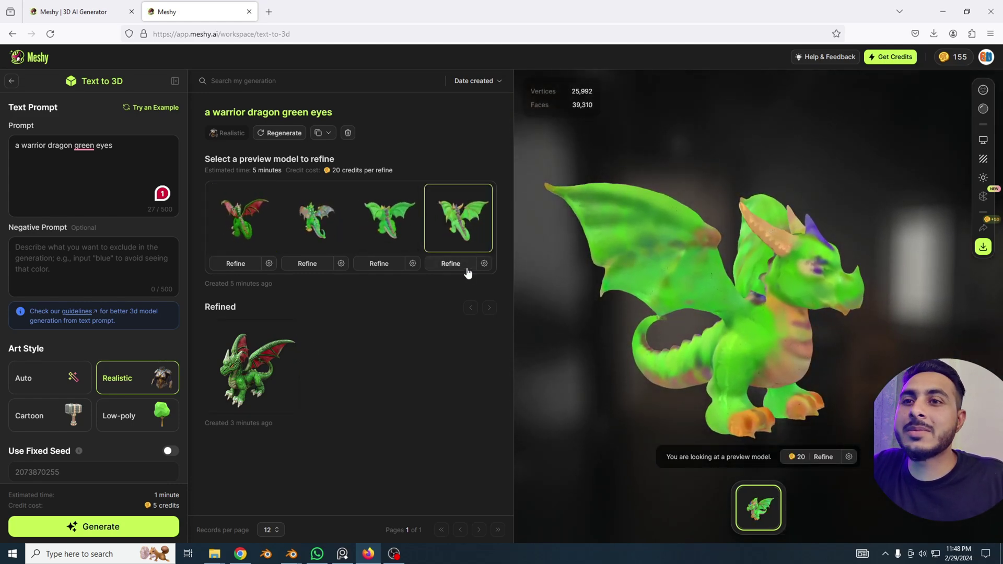
pyautogui.click(803, 461)
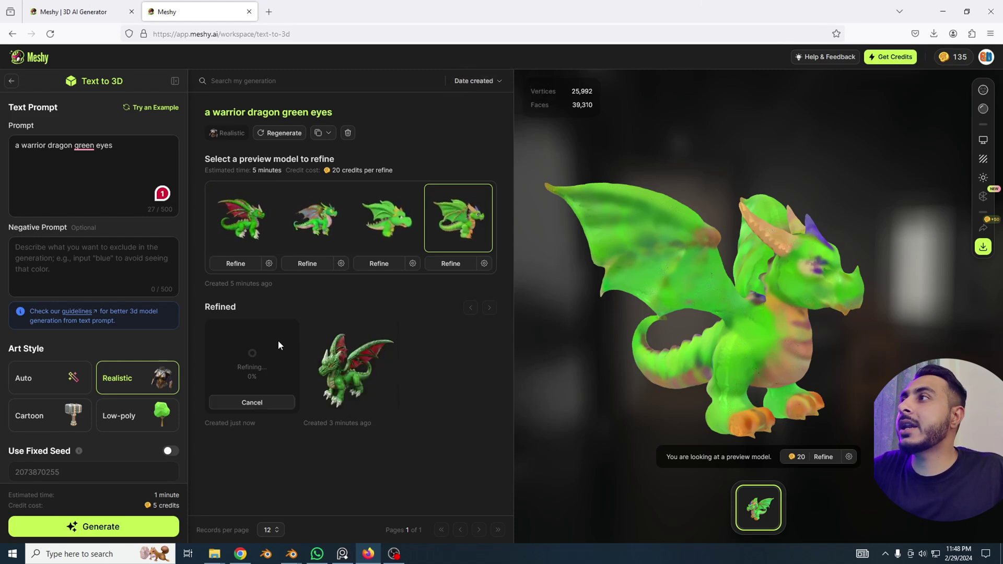
# - Rewrite the prompt, replacing the dragon description with a warrior girl
pyautogui.click(118, 151)
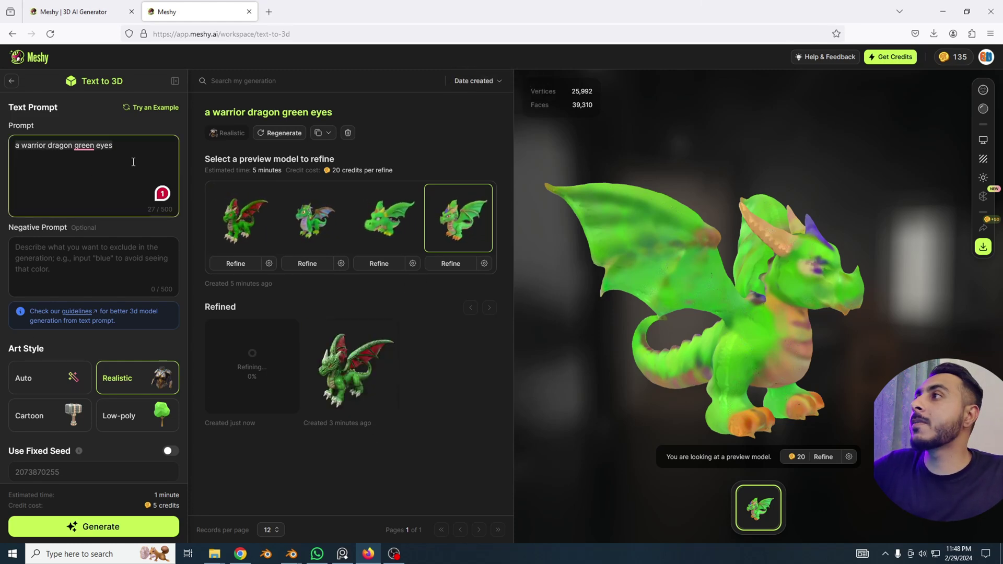
pyautogui.doubleClick(60, 146)
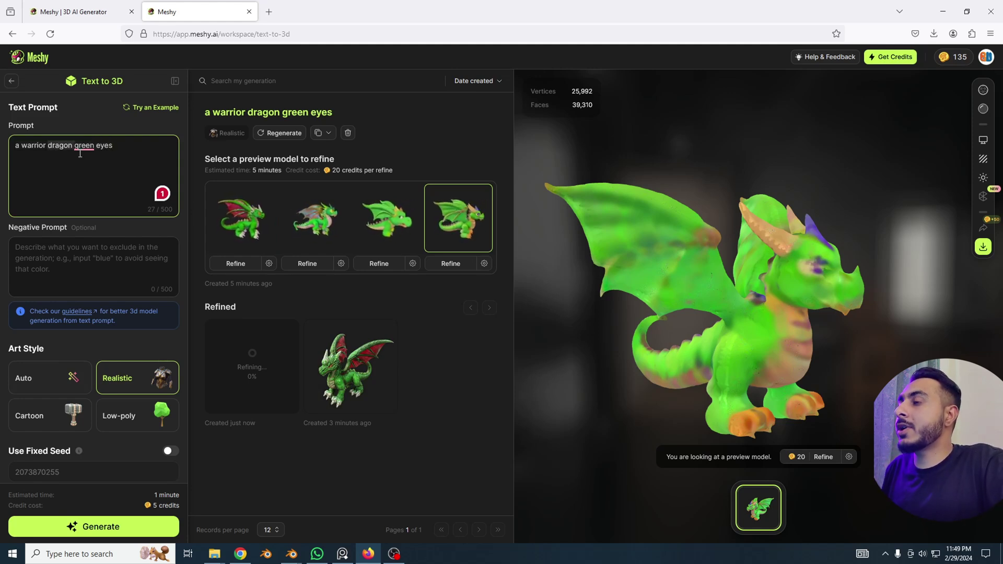
pyautogui.press('BackSpace')
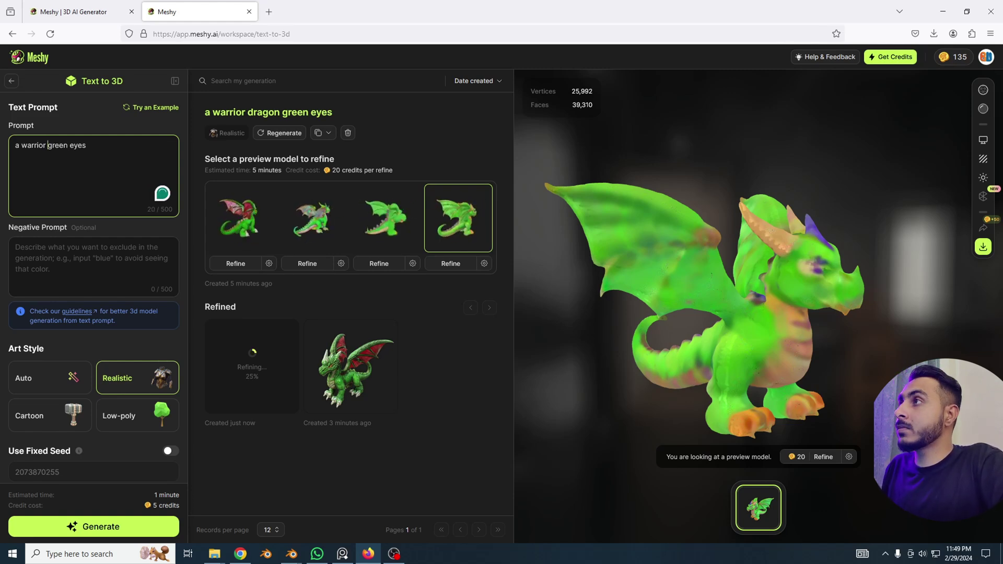
pyautogui.write('gr')
pyautogui.press('BackSpace')
pyautogui.write('irl g')
pyautogui.hotkey('shift', 'End')
pyautogui.press('Delete')
pyautogui.write('wi')
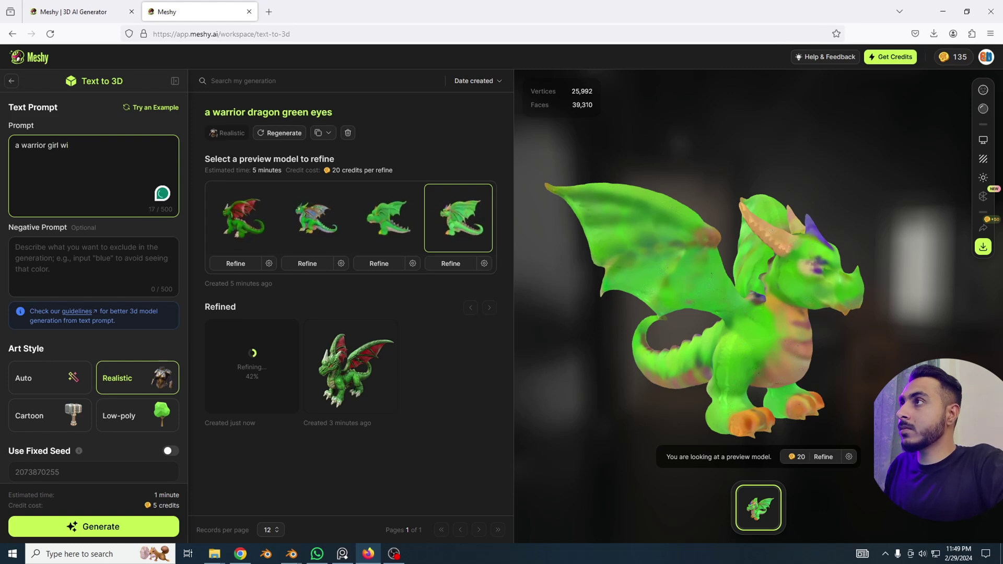
pyautogui.write('th cute')
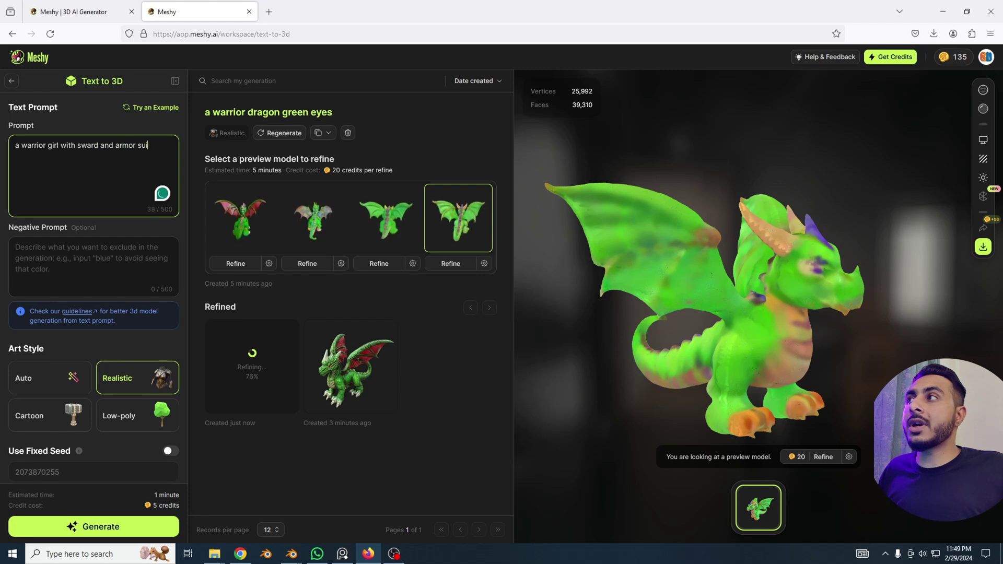
# - Accept the suggested fix for 'sward' and generate four warrior-girl previews
pyautogui.rightClick(91, 149)
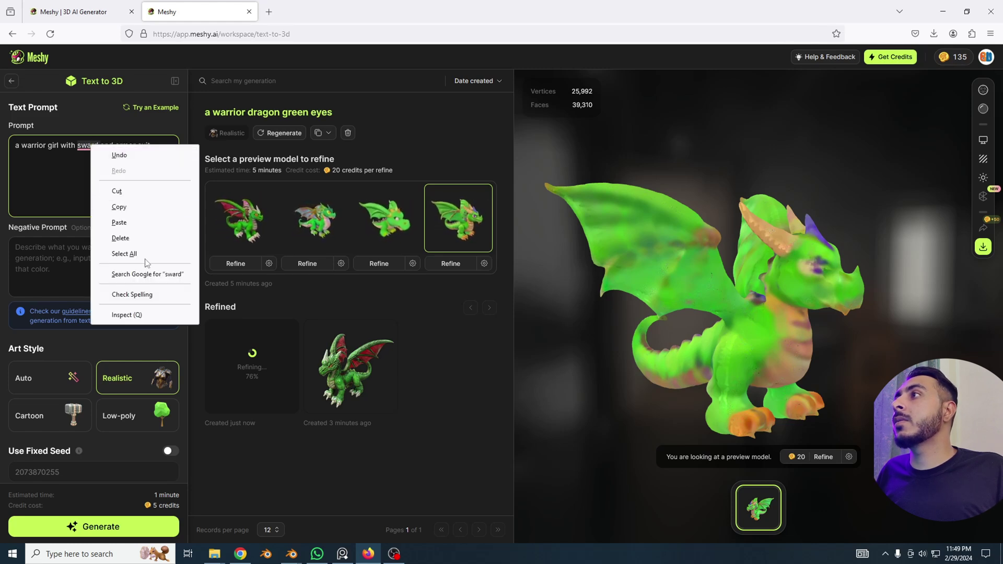
pyautogui.click(83, 150)
pyautogui.click(86, 174)
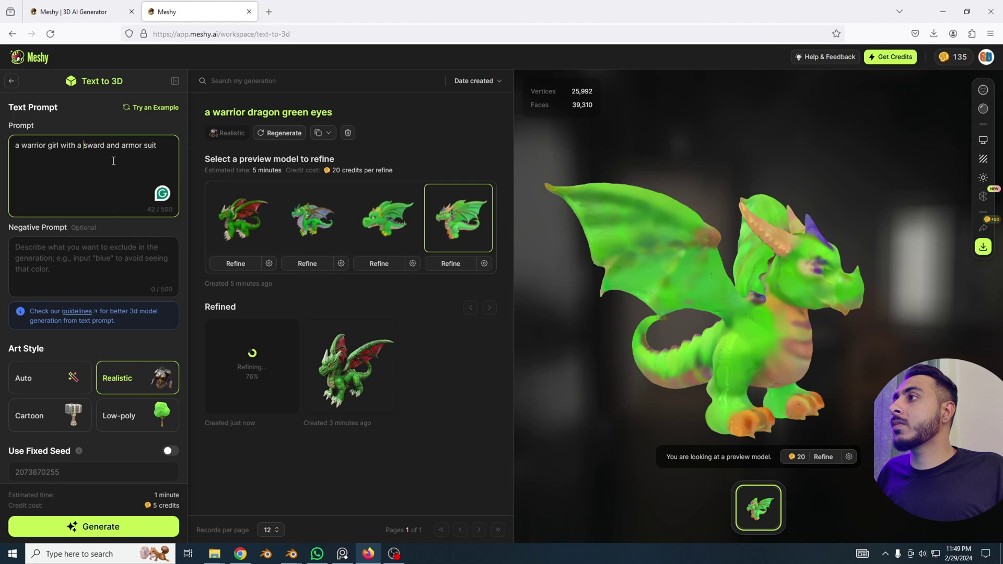
pyautogui.click(83, 284)
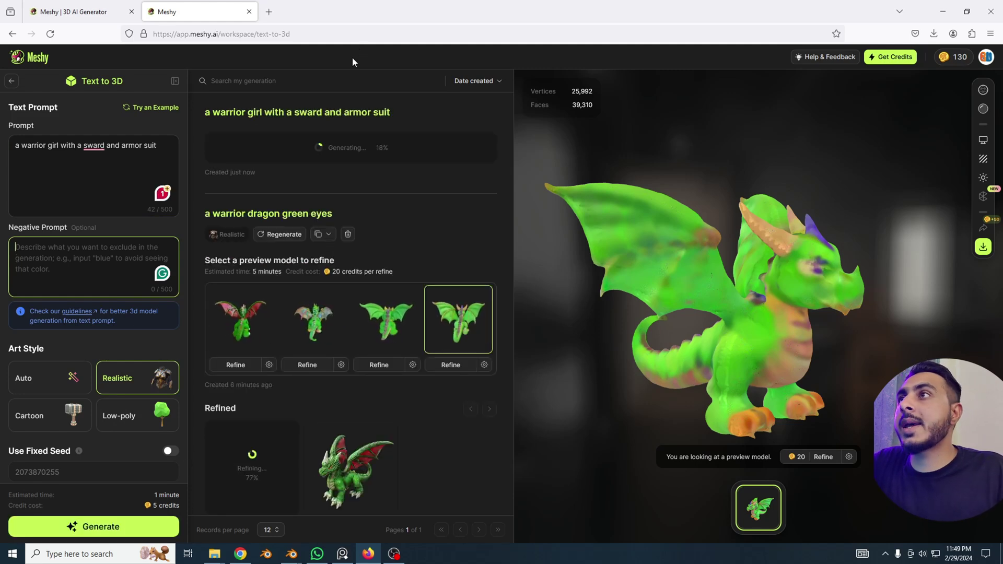
pyautogui.moveTo(286, 435)
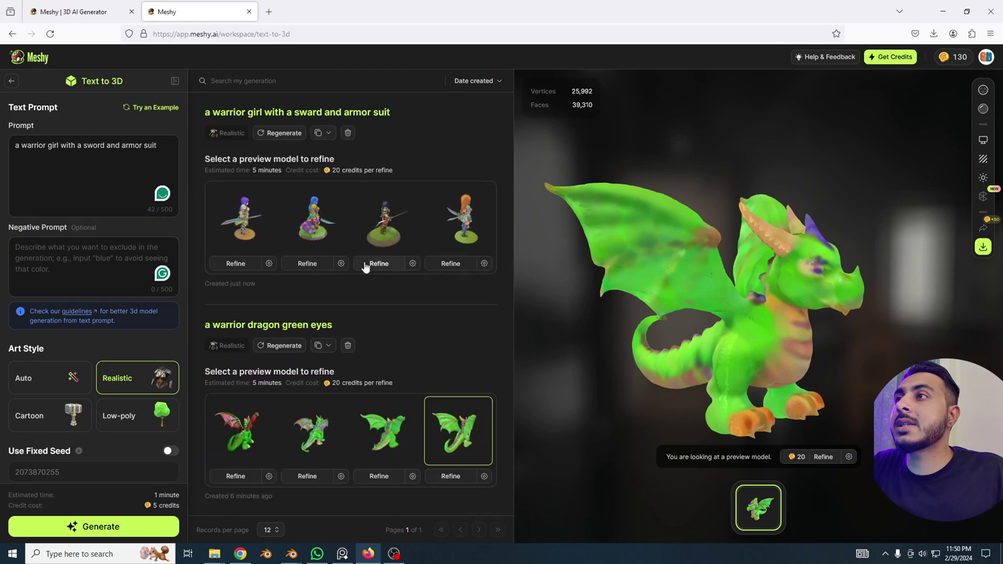
# - Load the first and second warrior previews and orbit the second to see her back
pyautogui.click(246, 220)
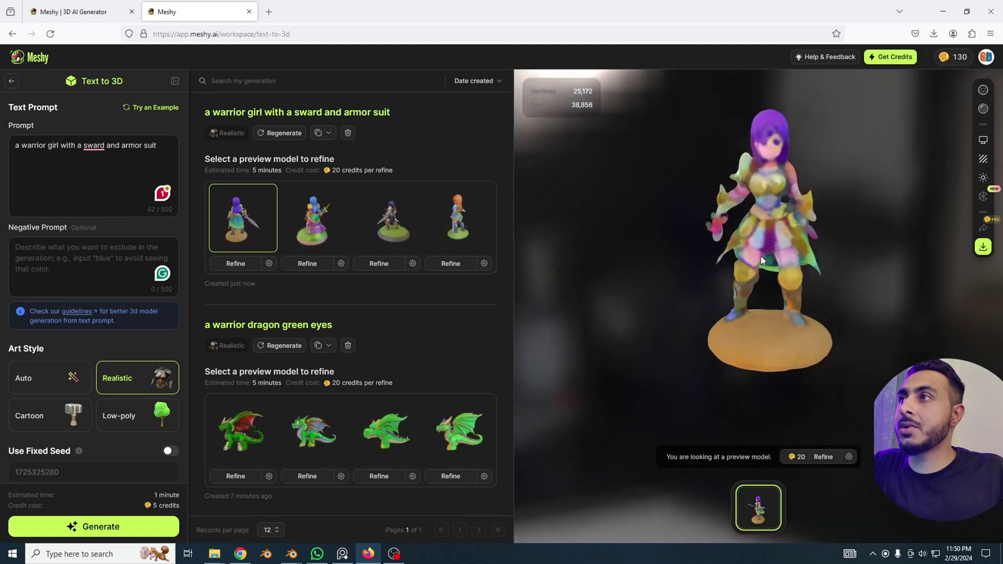
pyautogui.click(349, 224)
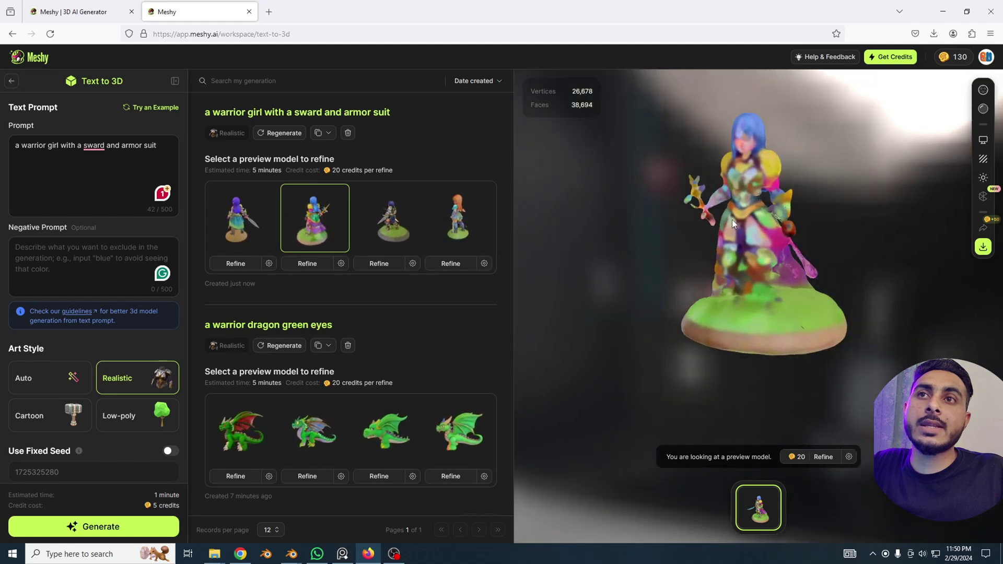
pyautogui.moveTo(392, 201)
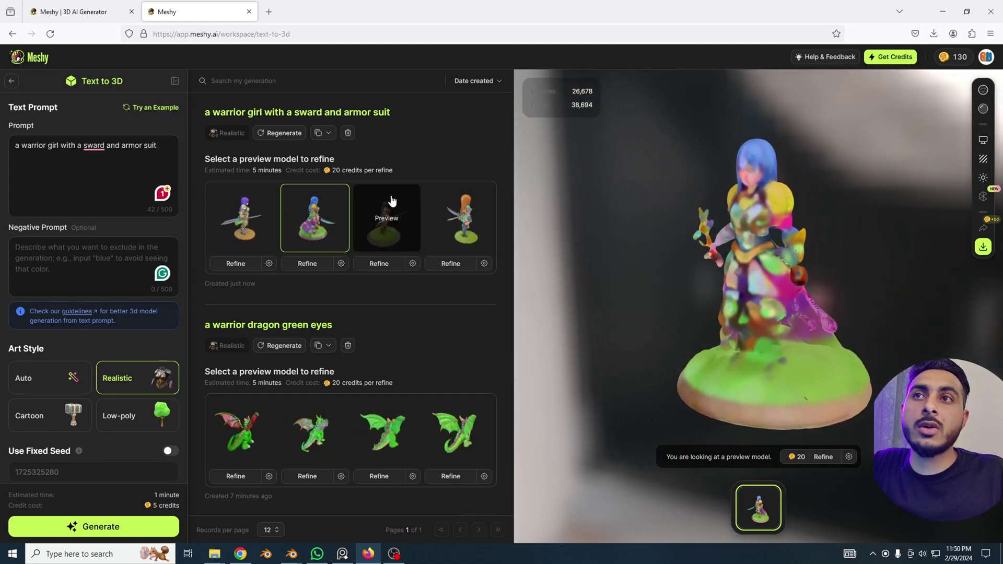
pyautogui.moveTo(468, 218)
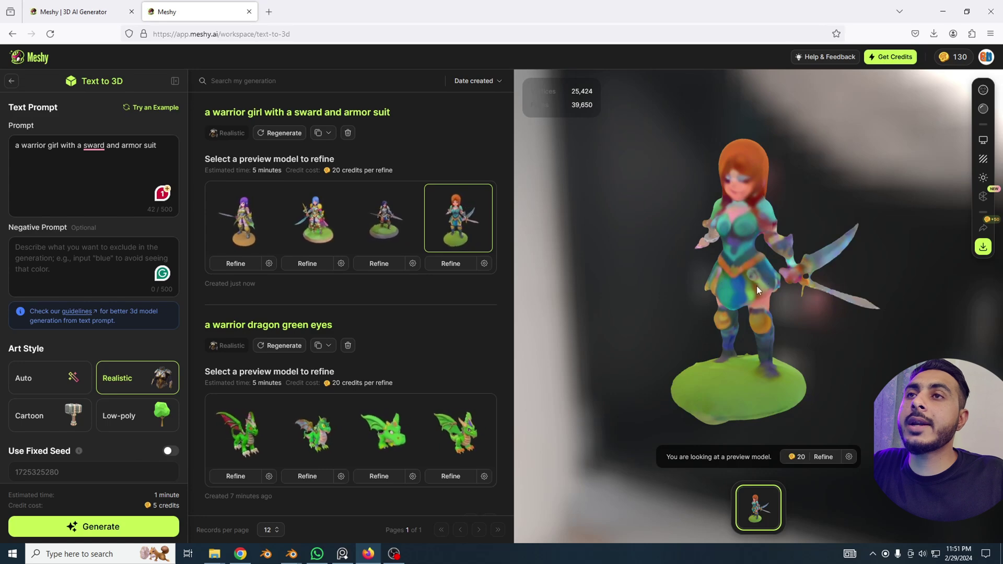
pyautogui.moveTo(754, 290); pyautogui.dragTo(657, 270)
pyautogui.scroll(3, 755, 302)
# - Reselect the purple-haired warrior preview and rotate her to face forward
pyautogui.click(241, 219)
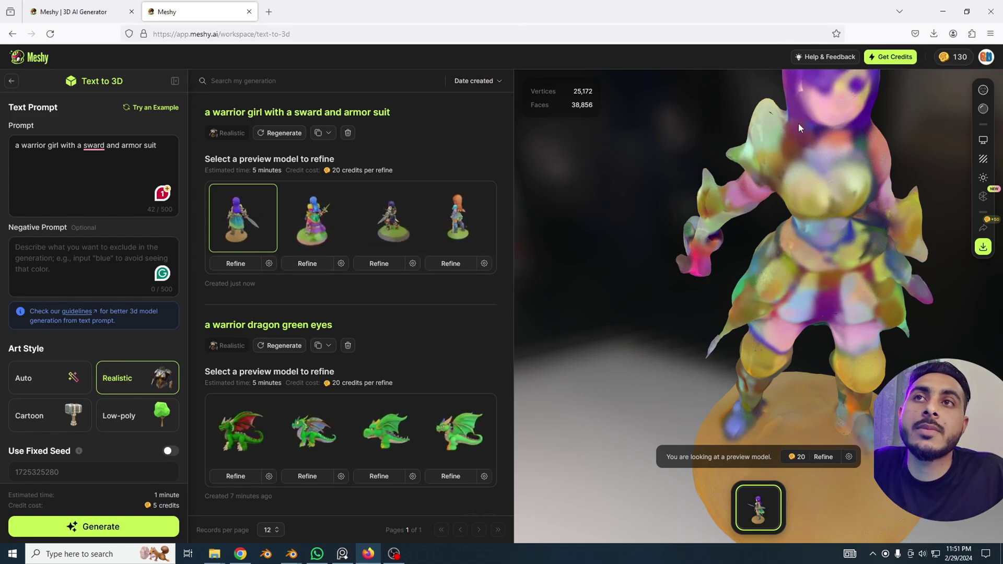
pyautogui.scroll(-5, 784, 209)
pyautogui.moveTo(768, 283)
pyautogui.mouseDown()
pyautogui.moveTo(838, 245)
pyautogui.moveTo(770, 273)
pyautogui.mouseUp()
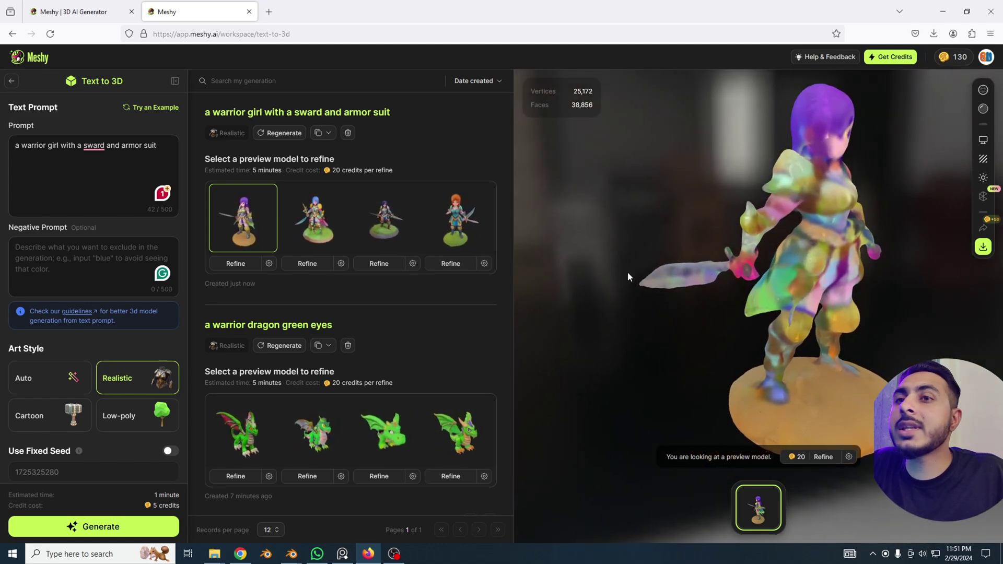
pyautogui.moveTo(283, 240)
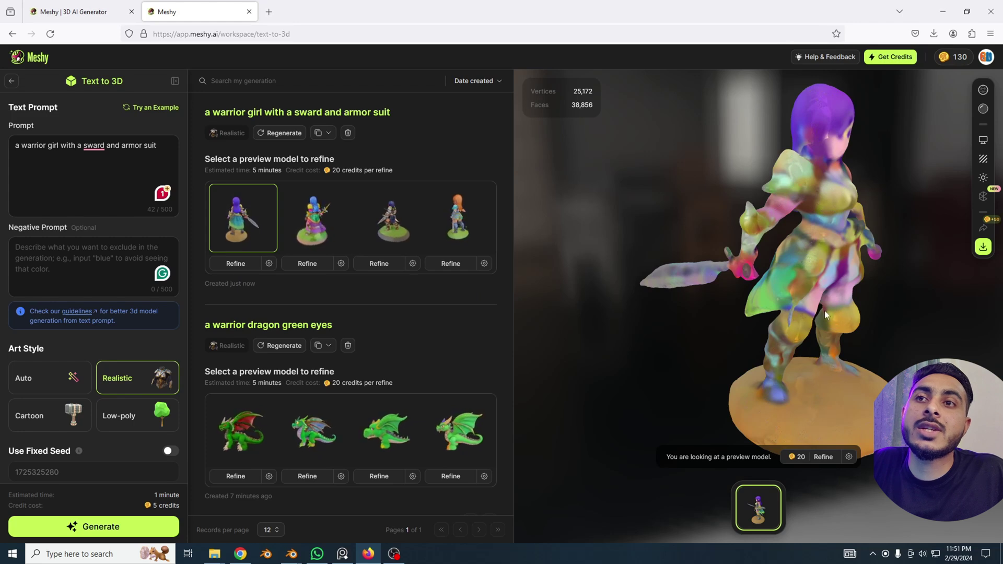
pyautogui.moveTo(825, 311); pyautogui.dragTo(828, 380)
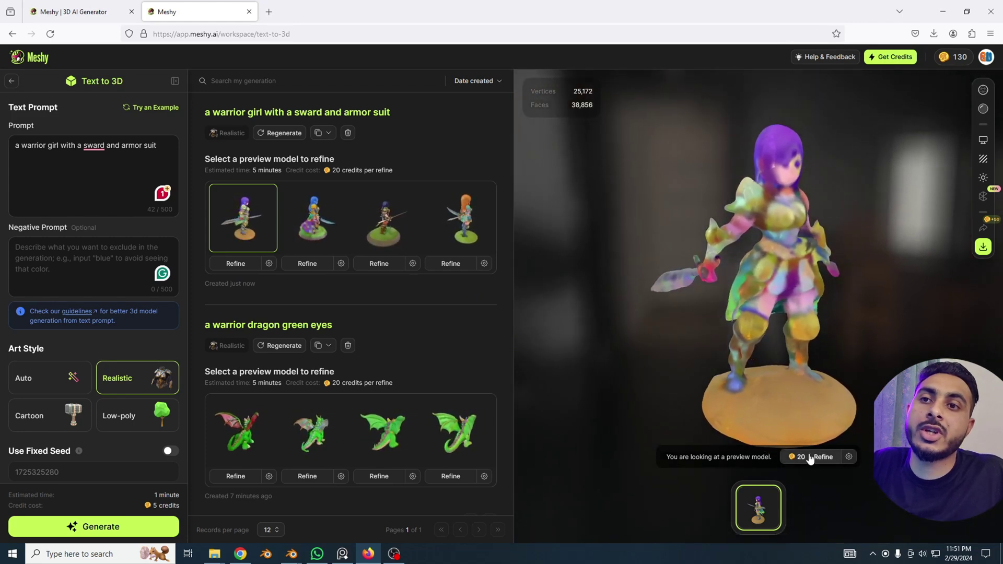
# - Start refining the purple-haired warrior, then open the refined green dragon
pyautogui.click(810, 458)
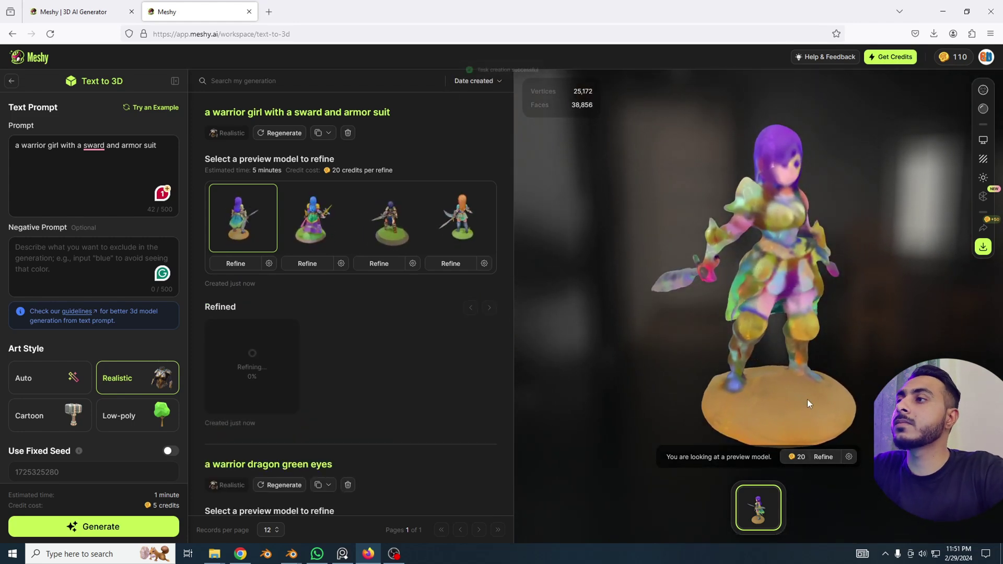
pyautogui.scroll(-5, 379, 341)
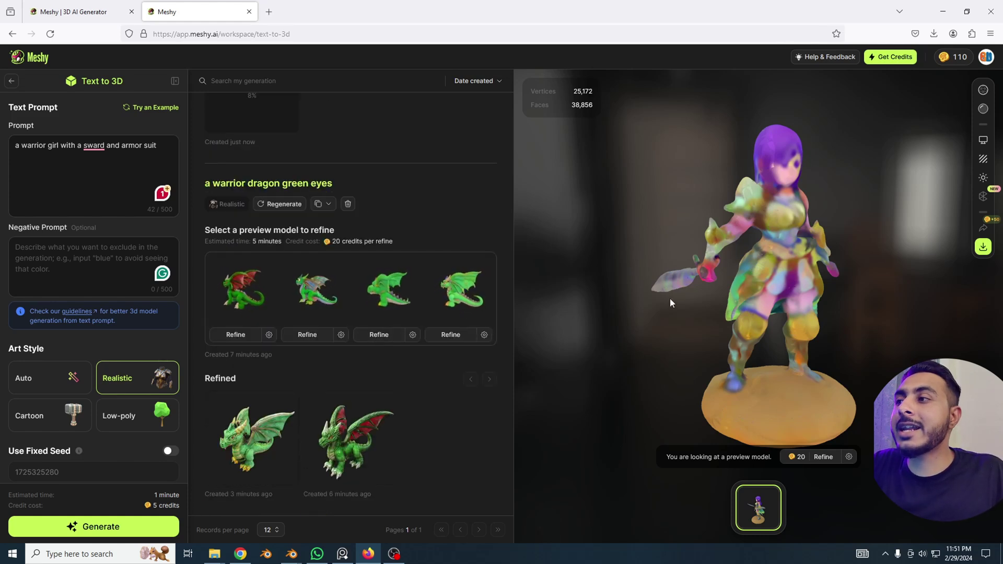
pyautogui.click(267, 417)
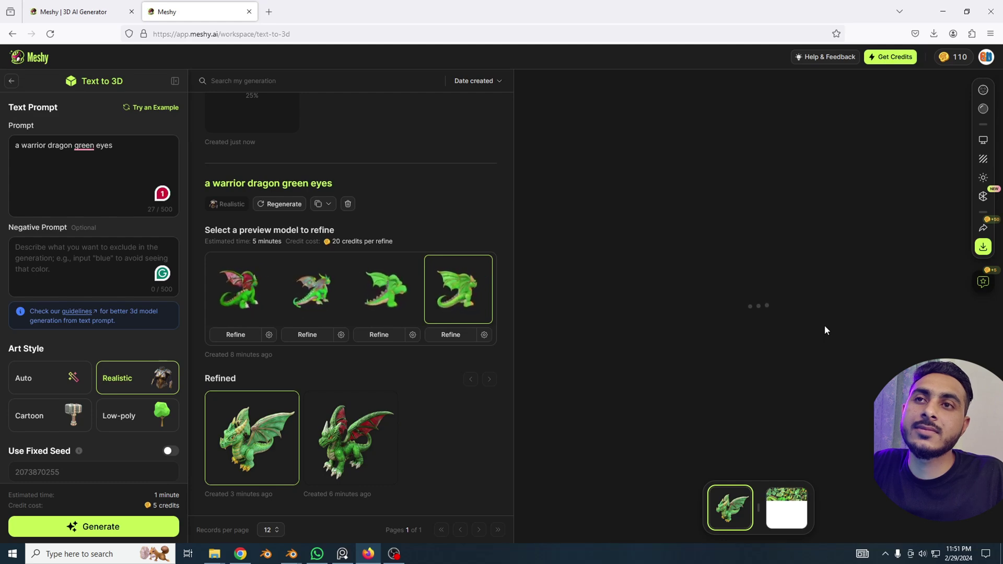
# - Orbit the refined dragon, zoom into its flat texture map, then rotate the 3D model again
pyautogui.moveTo(841, 346)
pyautogui.mouseDown()
pyautogui.moveTo(782, 325)
pyautogui.moveTo(742, 358)
pyautogui.moveTo(777, 350)
pyautogui.moveTo(751, 356)
pyautogui.moveTo(757, 346)
pyautogui.moveTo(825, 340)
pyautogui.mouseUp()
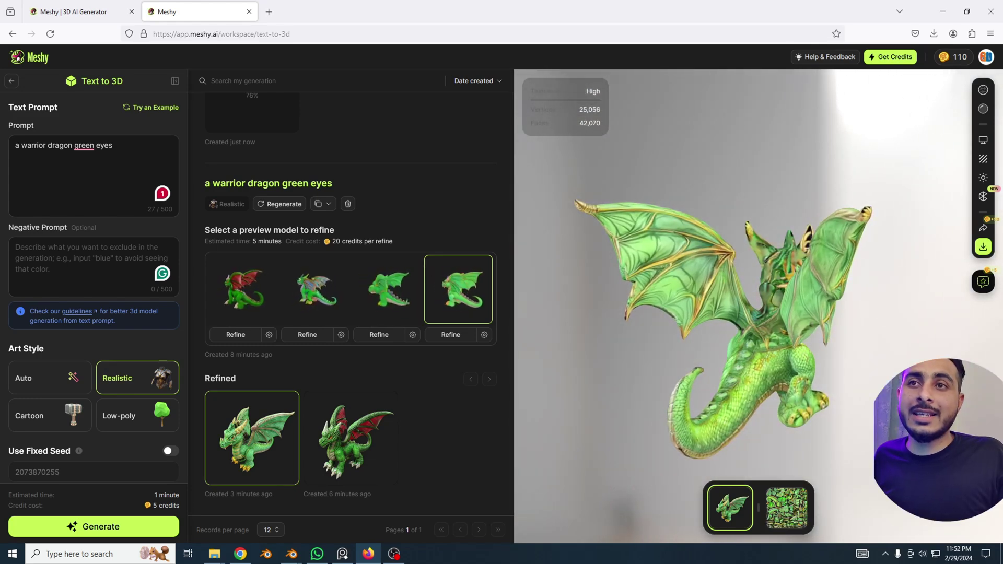
pyautogui.moveTo(824, 324); pyautogui.dragTo(845, 283)
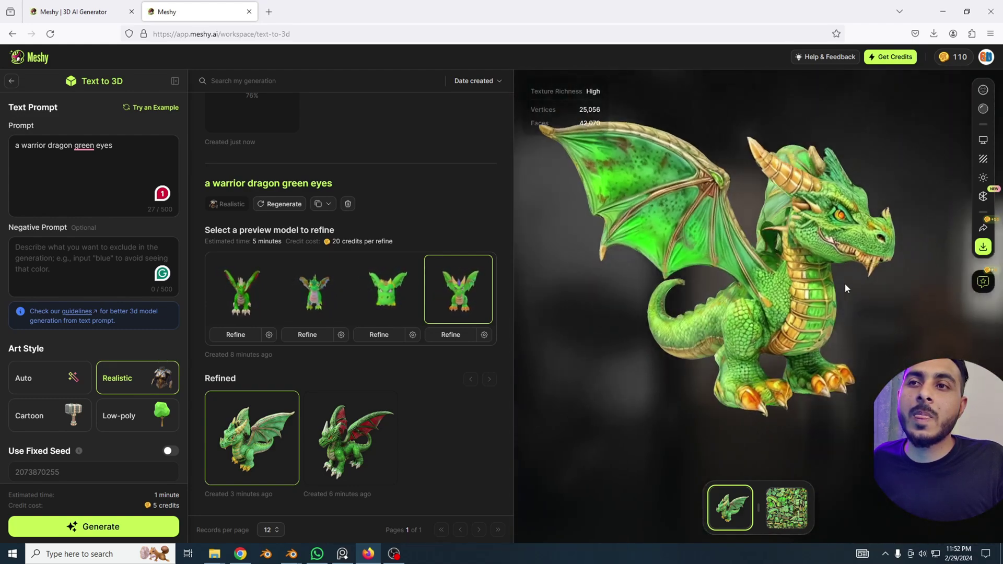
pyautogui.click(787, 495)
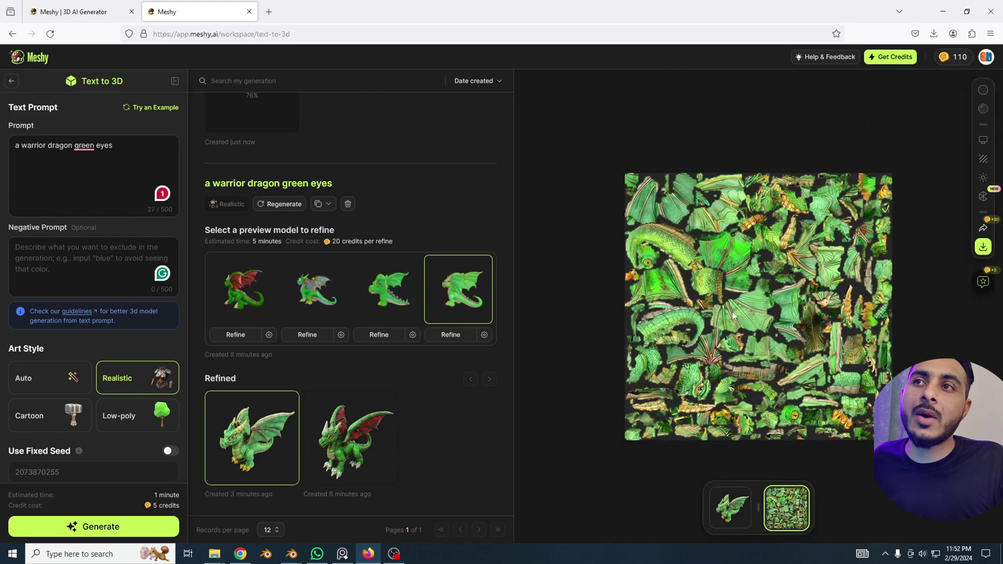
pyautogui.scroll(2, 734, 316)
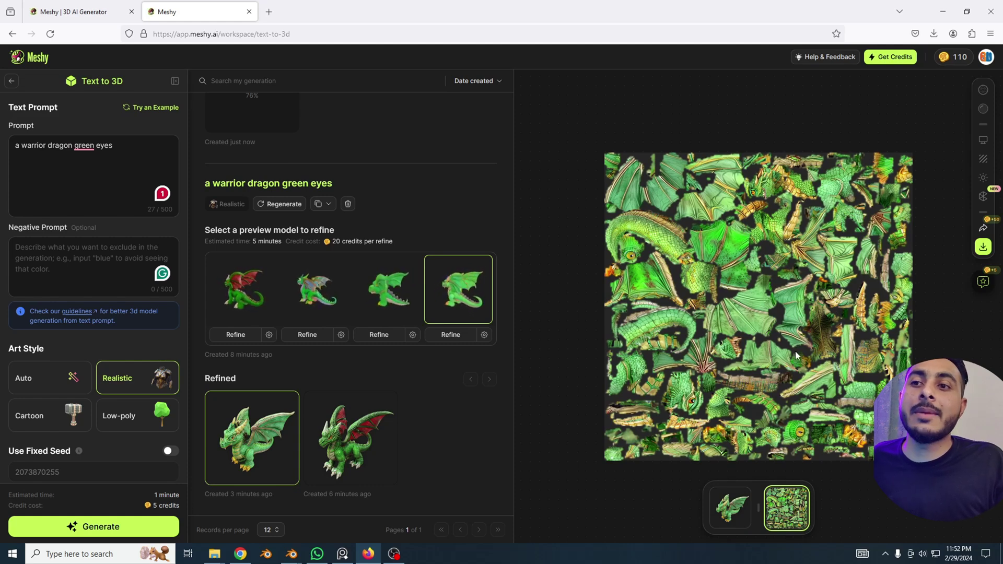
pyautogui.click(724, 514)
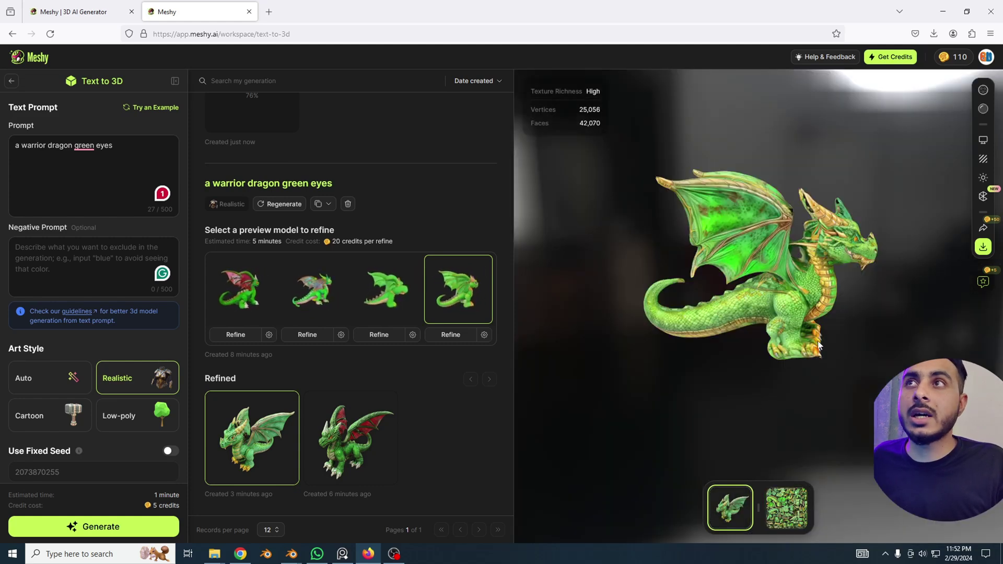
pyautogui.moveTo(781, 337); pyautogui.dragTo(682, 309)
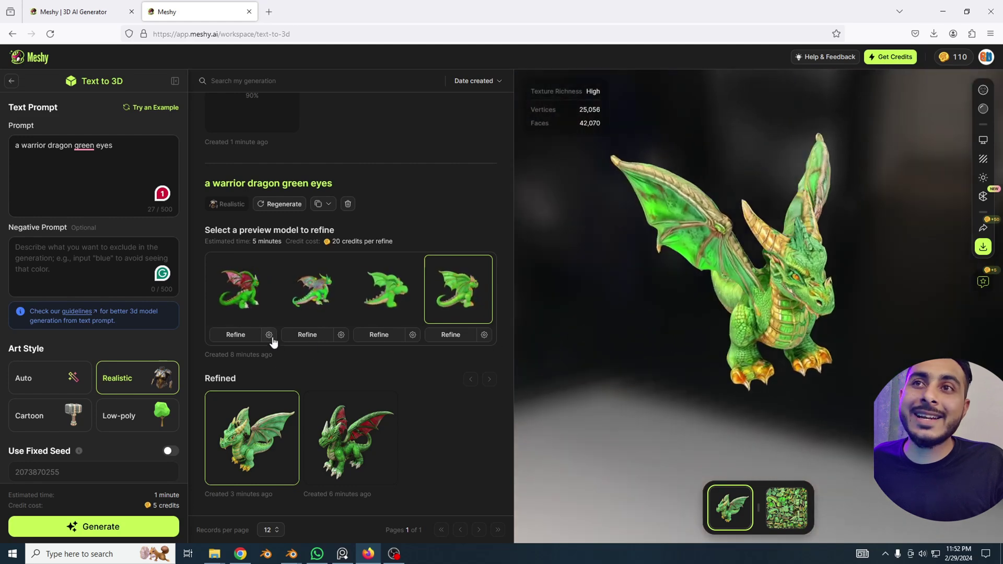
# - Switch between the red-winged and green-winged refined dragons, orbiting the green-winged one from below and front
pyautogui.click(253, 305)
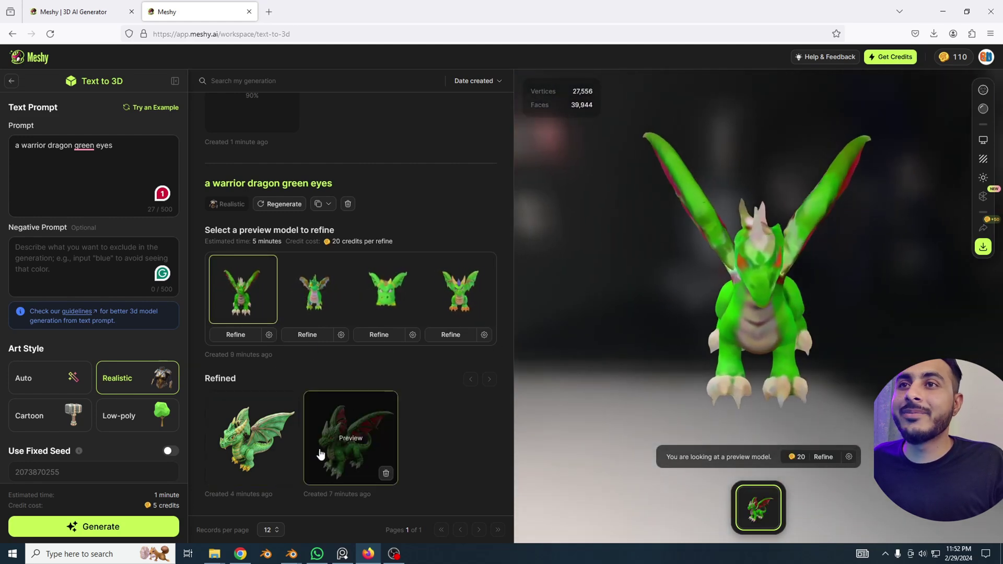
pyautogui.click(359, 427)
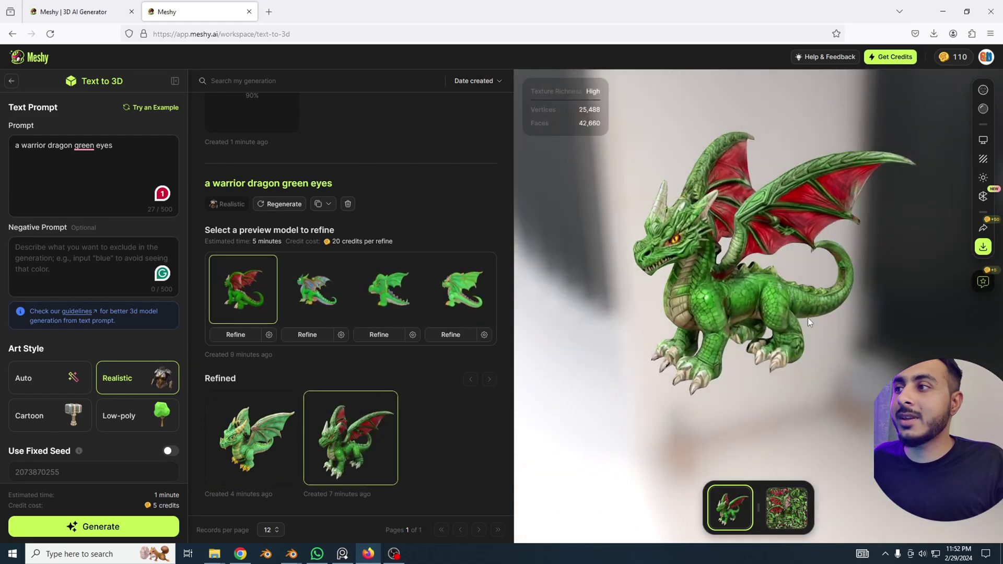
pyautogui.click(252, 436)
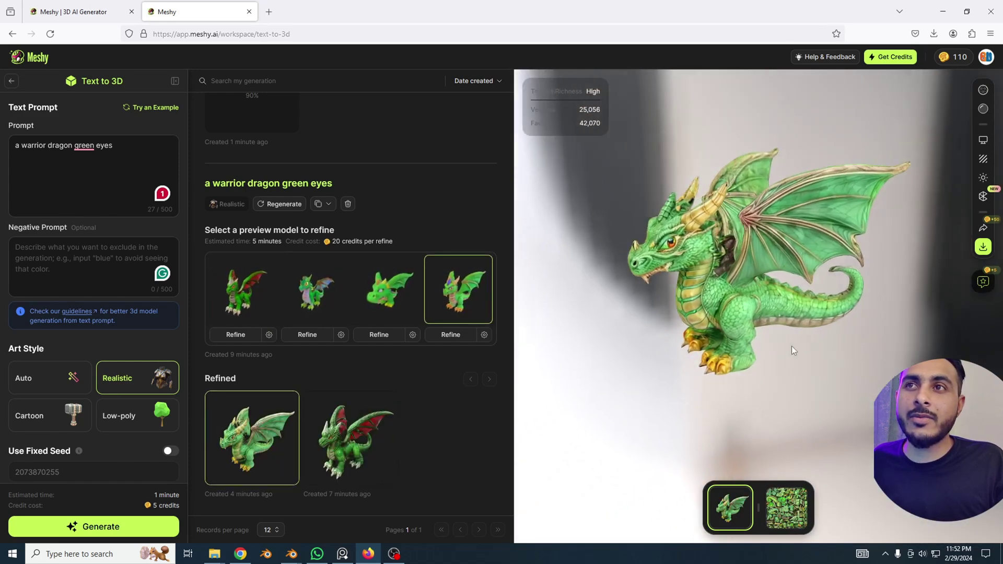
pyautogui.moveTo(792, 347)
pyautogui.mouseDown()
pyautogui.moveTo(714, 298)
pyautogui.moveTo(774, 300)
pyautogui.moveTo(763, 320)
pyautogui.moveTo(823, 359)
pyautogui.moveTo(808, 351)
pyautogui.mouseUp()
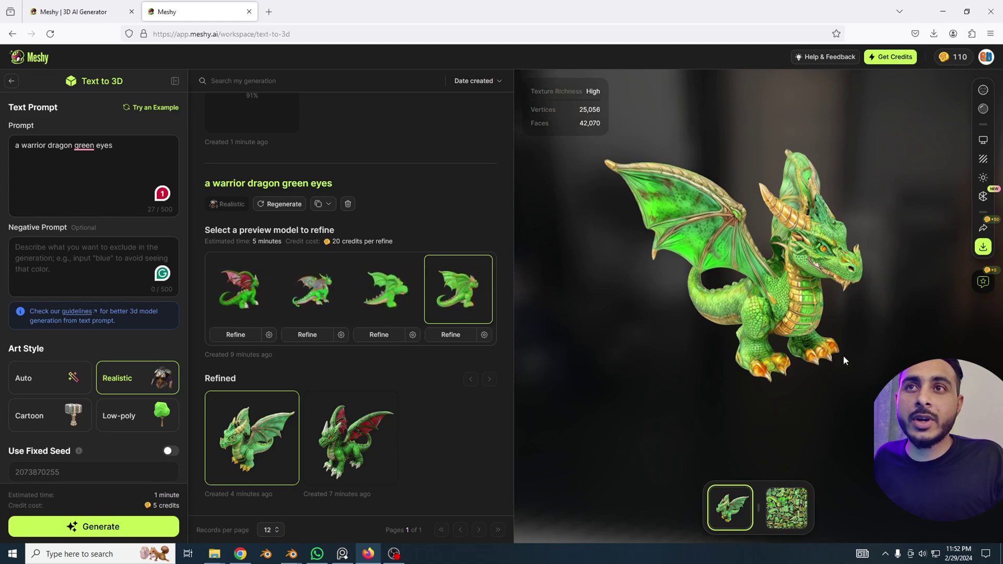
pyautogui.moveTo(844, 361); pyautogui.dragTo(773, 333)
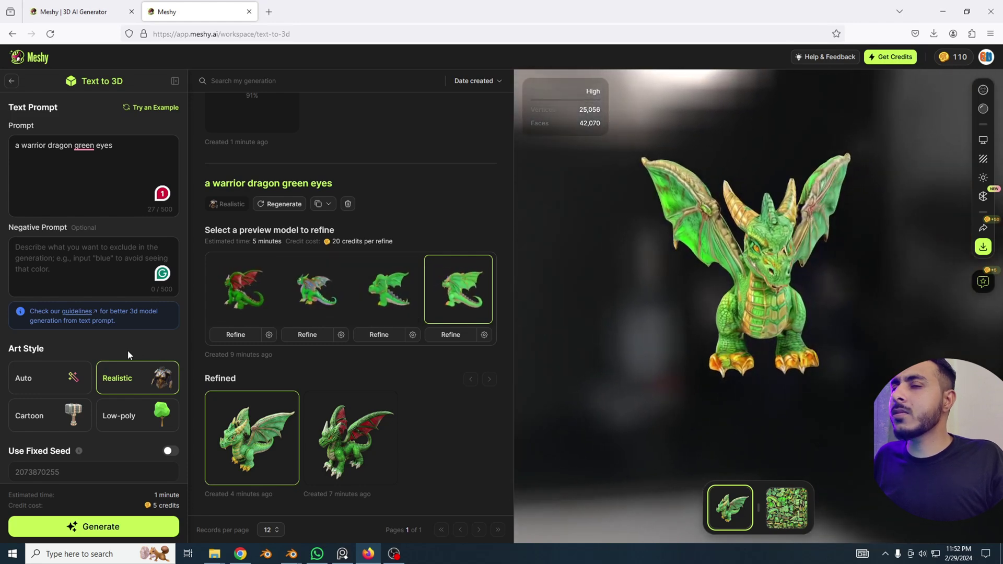
pyautogui.scroll(-1, 127, 350)
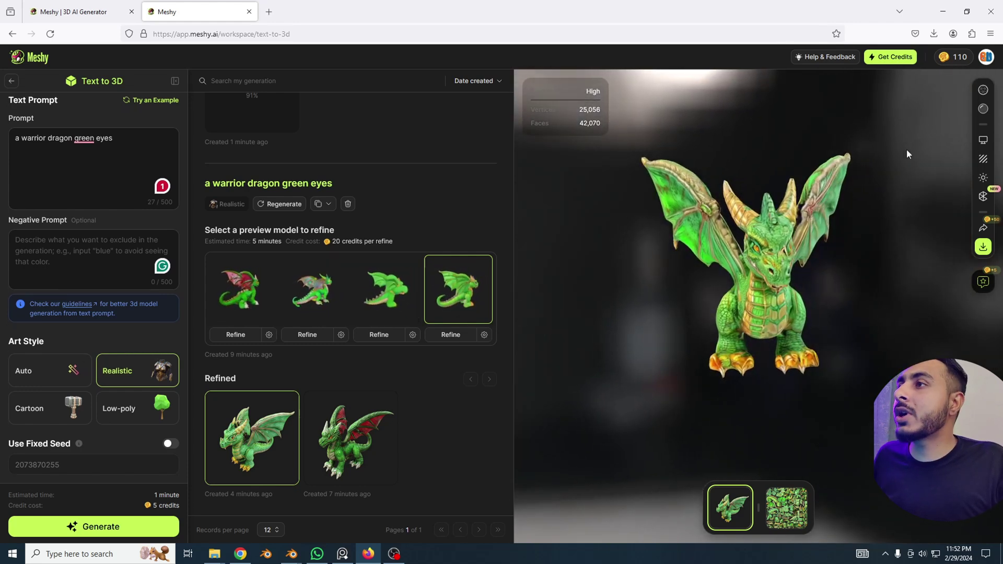
pyautogui.scroll(1, 136, 350)
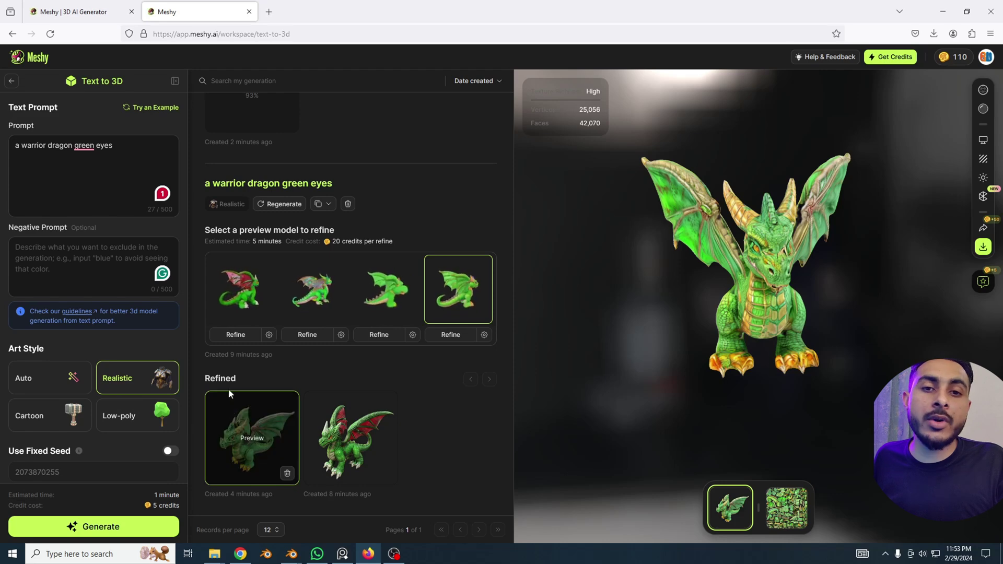
pyautogui.scroll(5, 251, 384)
pyautogui.scroll(-5, 316, 381)
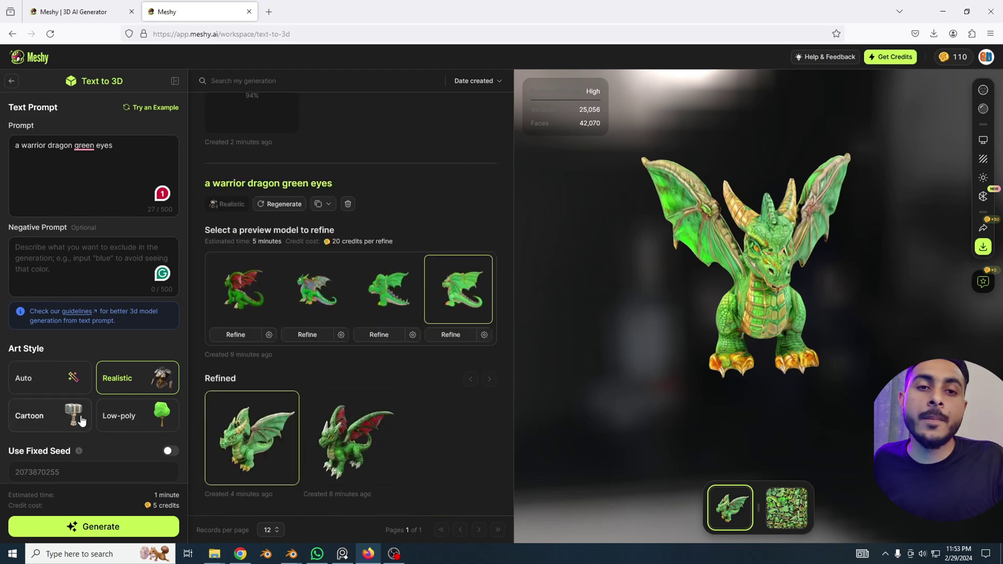
pyautogui.scroll(3, 277, 292)
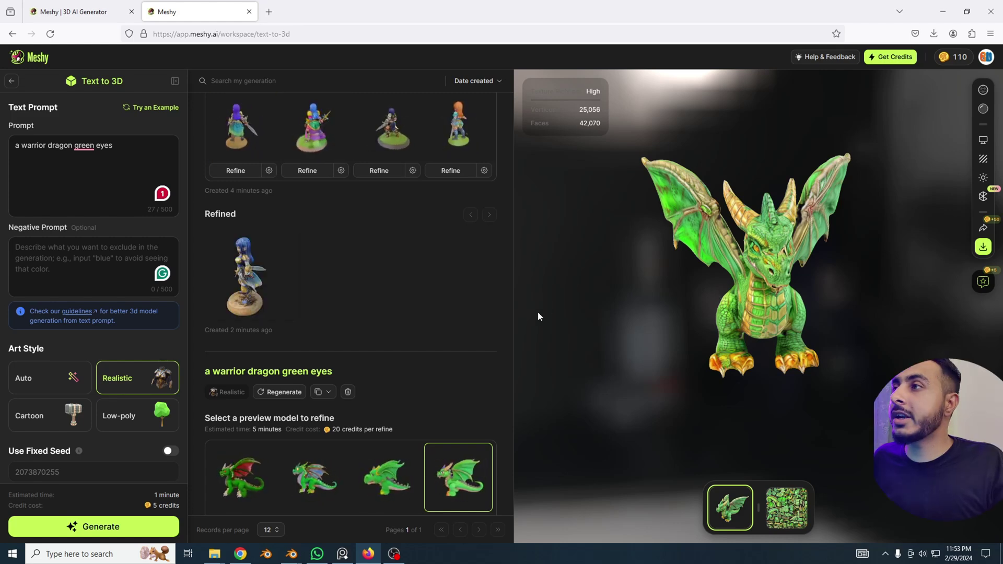
# - Load the refined blue-haired warrior girl and turn her to a closer side view
pyautogui.click(271, 273)
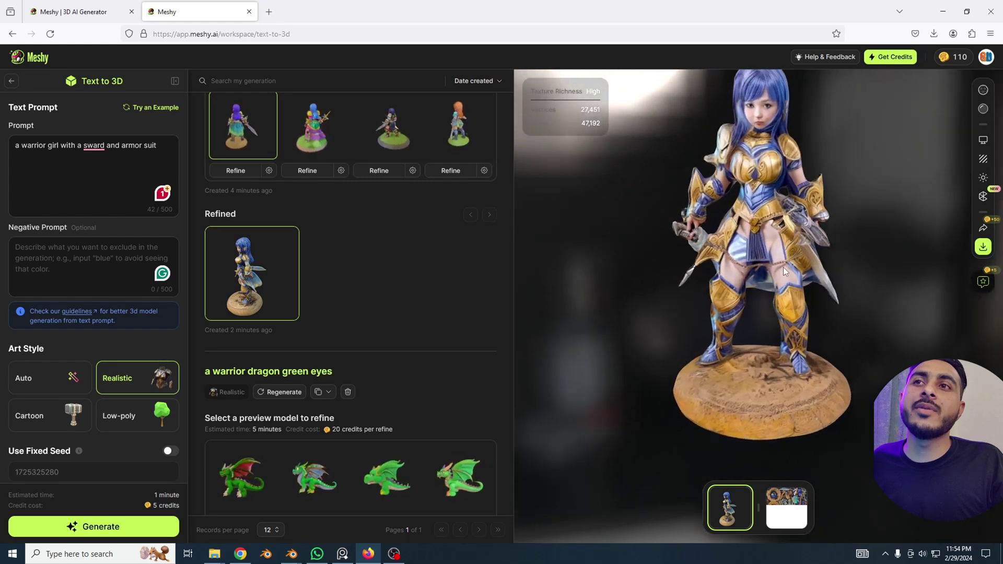
pyautogui.moveTo(764, 248); pyautogui.dragTo(823, 259)
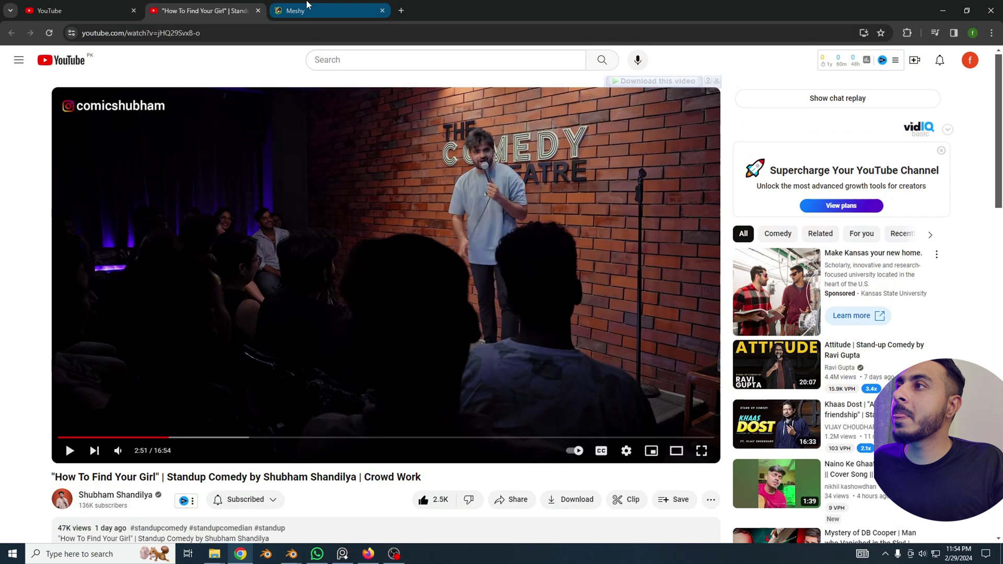
# - Open My Assets in the Meshy tab and filter it to Text to 3D generations
pyautogui.click(307, 6)
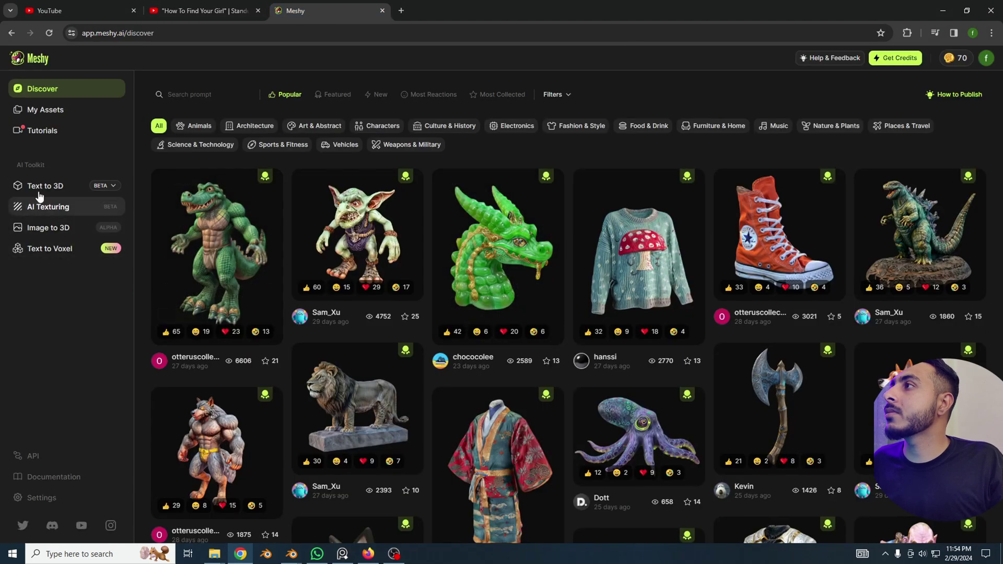
pyautogui.click(54, 117)
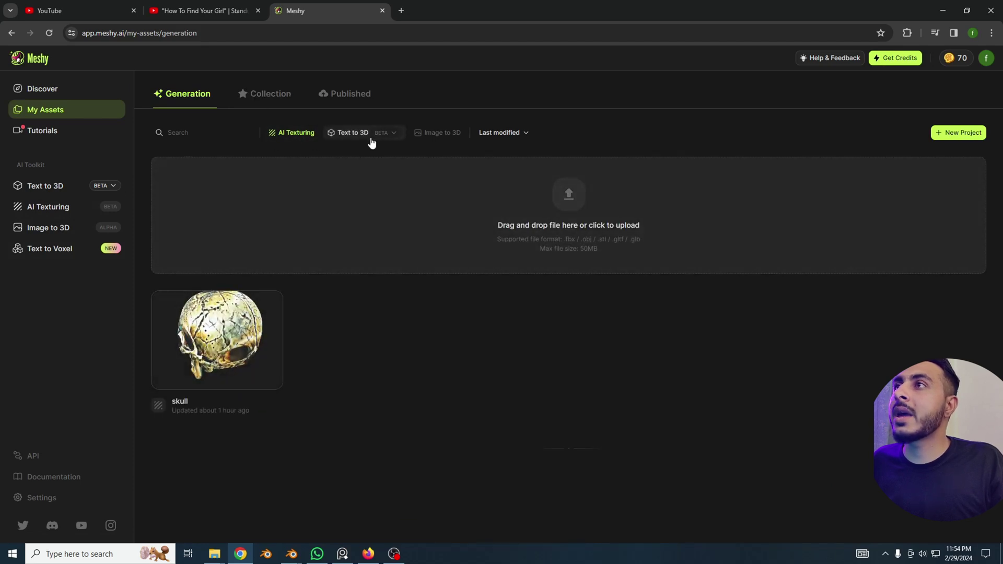
pyautogui.click(354, 134)
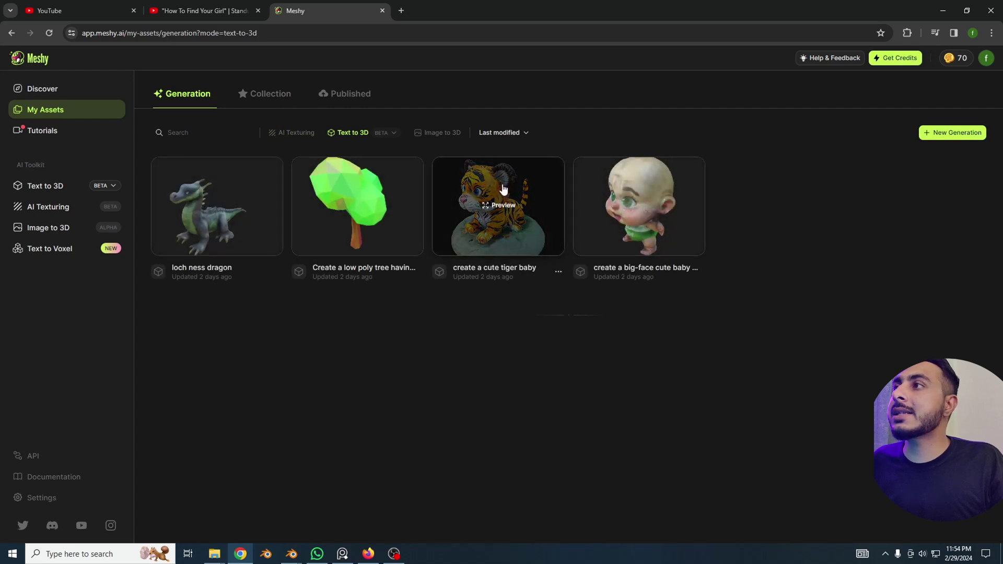
pyautogui.click(351, 188)
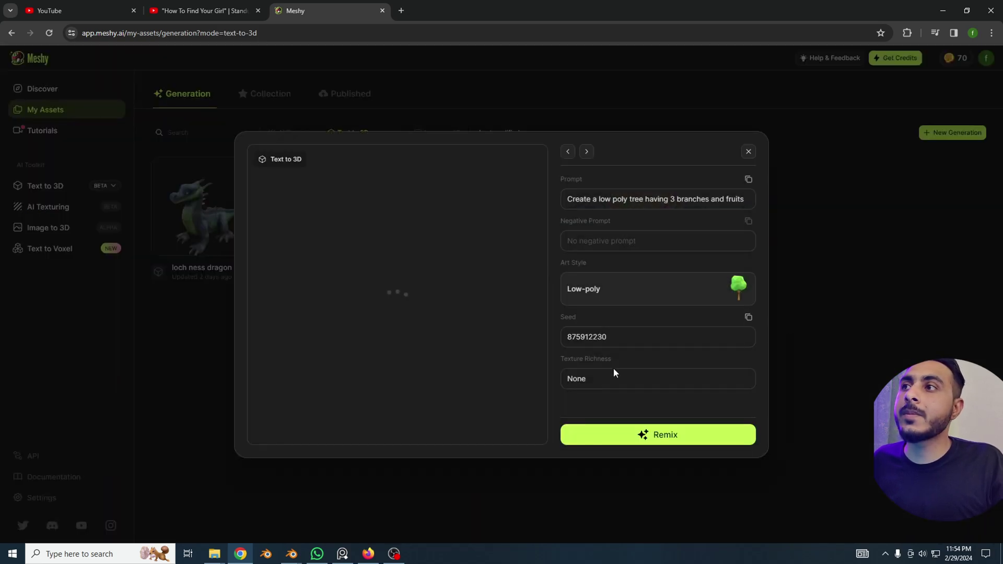
pyautogui.moveTo(419, 306); pyautogui.dragTo(401, 327)
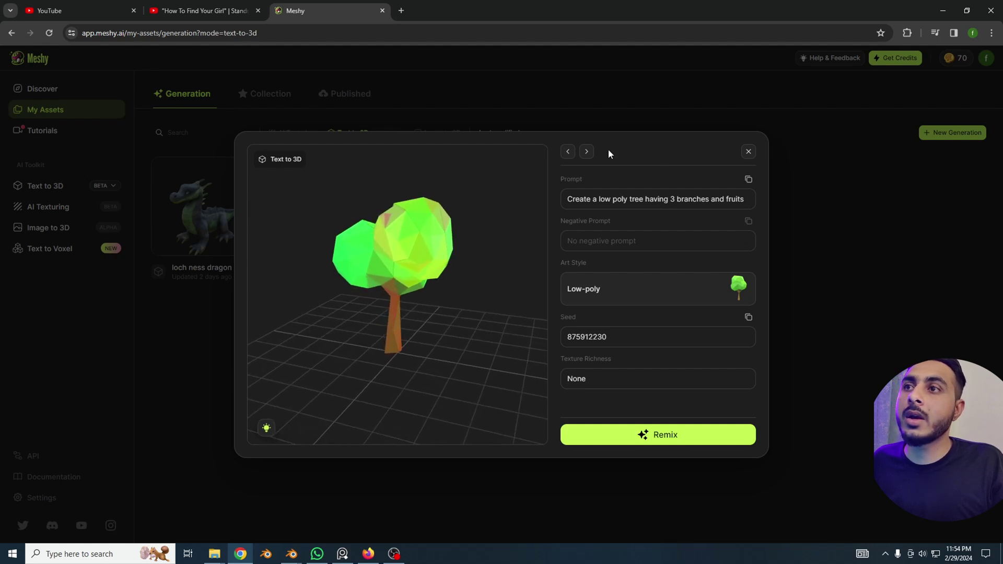
pyautogui.moveTo(401, 354); pyautogui.dragTo(280, 261)
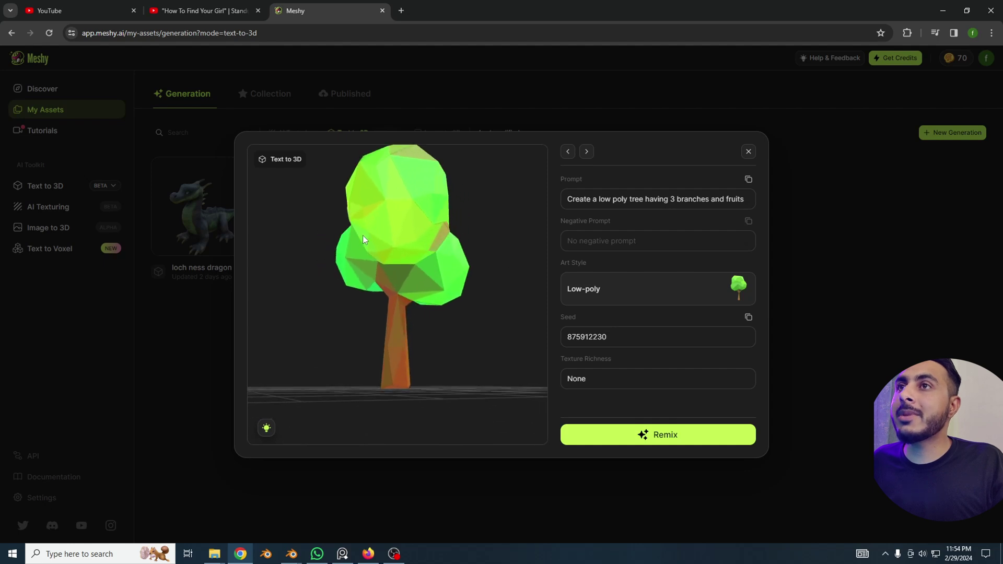
pyautogui.press('Left')
pyautogui.moveTo(433, 347); pyautogui.dragTo(540, 273)
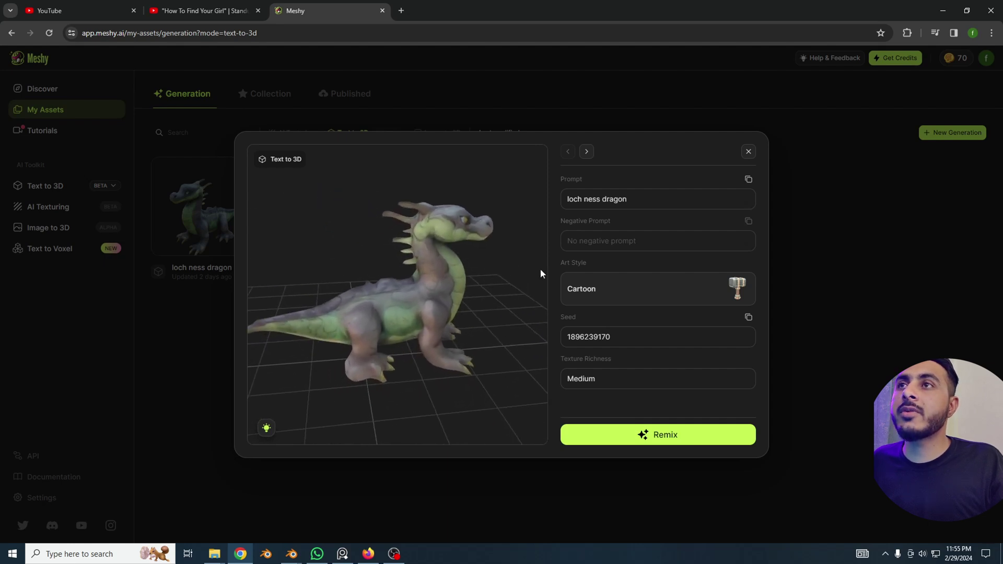
pyautogui.click(587, 151)
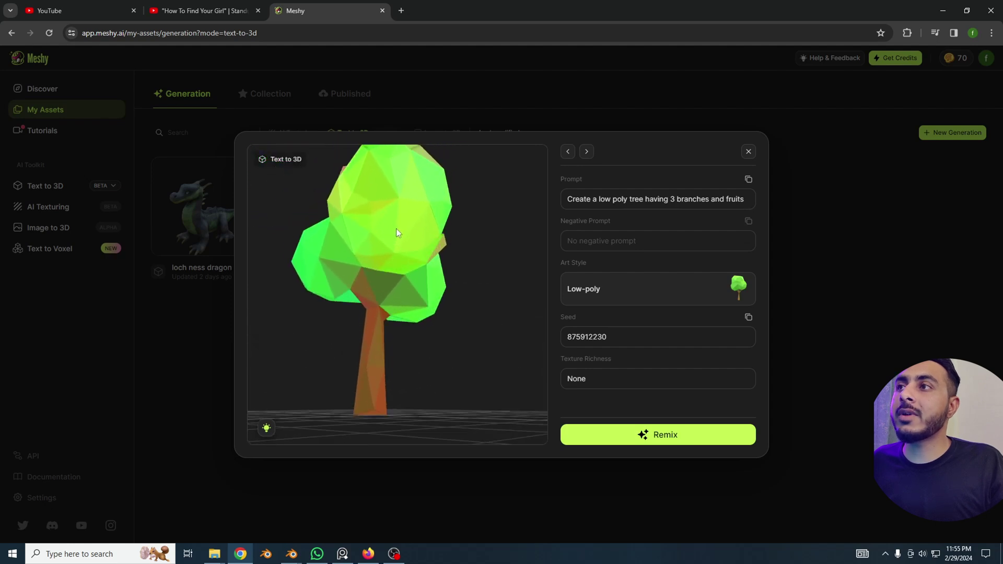
pyautogui.moveTo(396, 228); pyautogui.dragTo(414, 315)
pyautogui.click(748, 152)
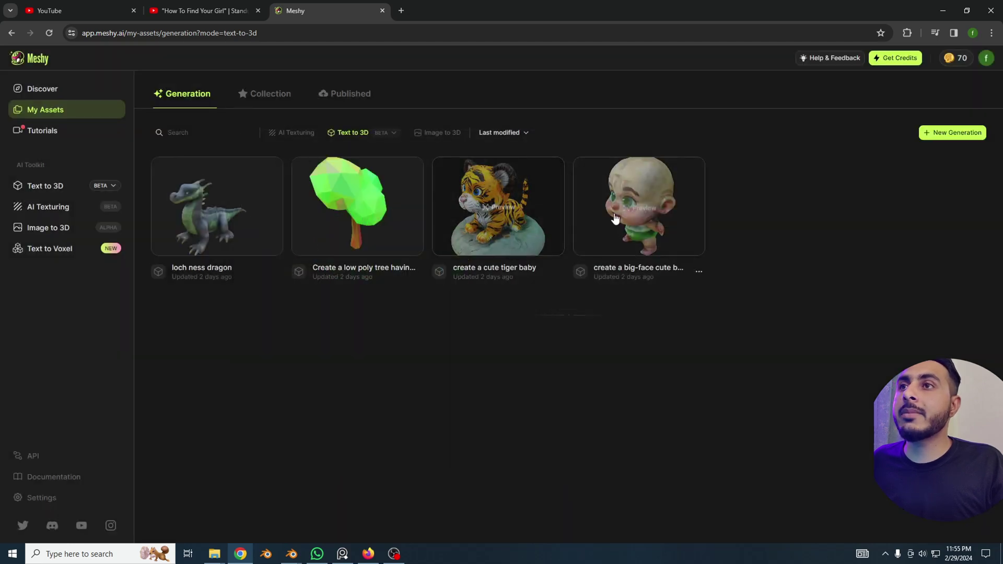
pyautogui.click(499, 210)
pyautogui.moveTo(384, 293); pyautogui.dragTo(372, 314)
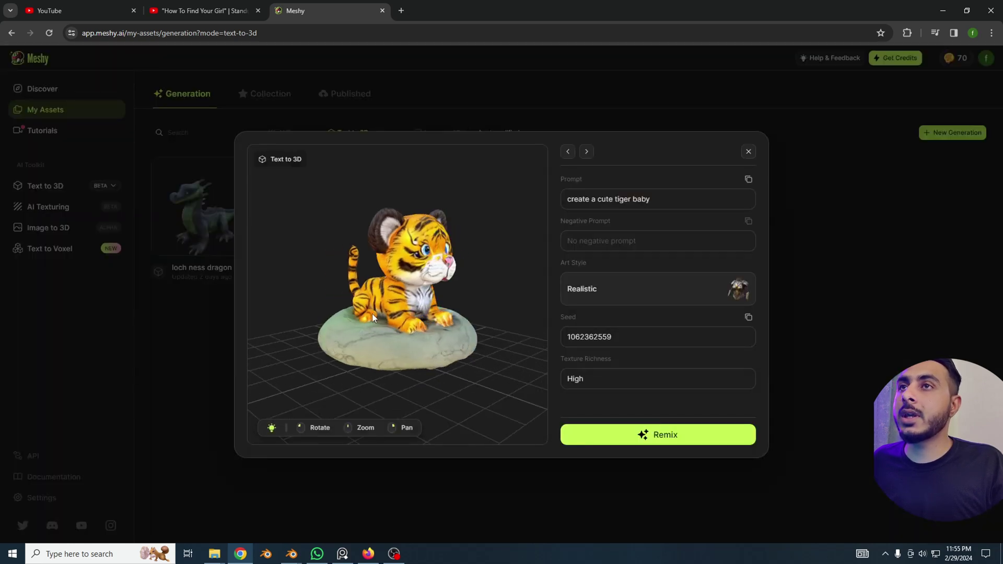
pyautogui.click(749, 152)
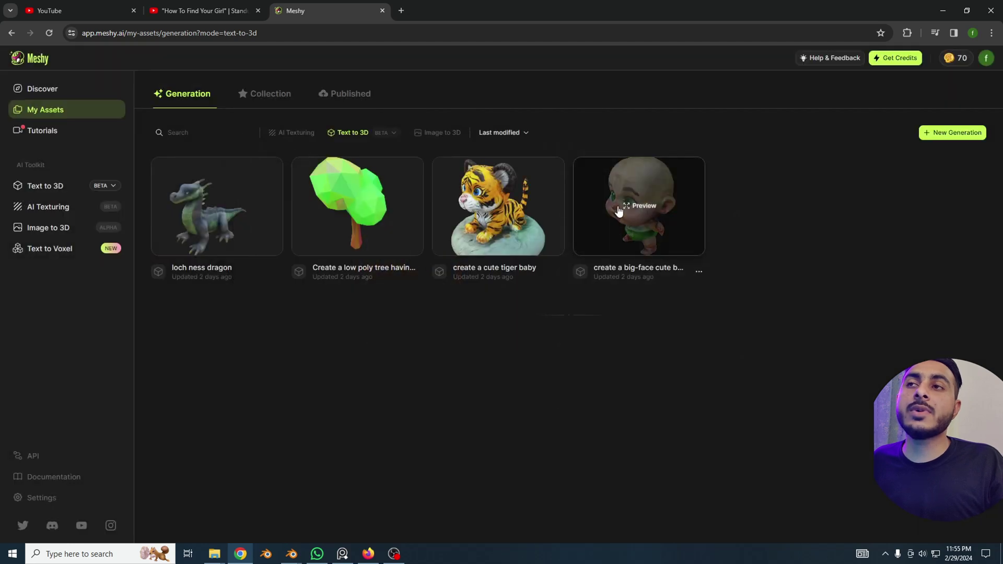
pyautogui.click(619, 210)
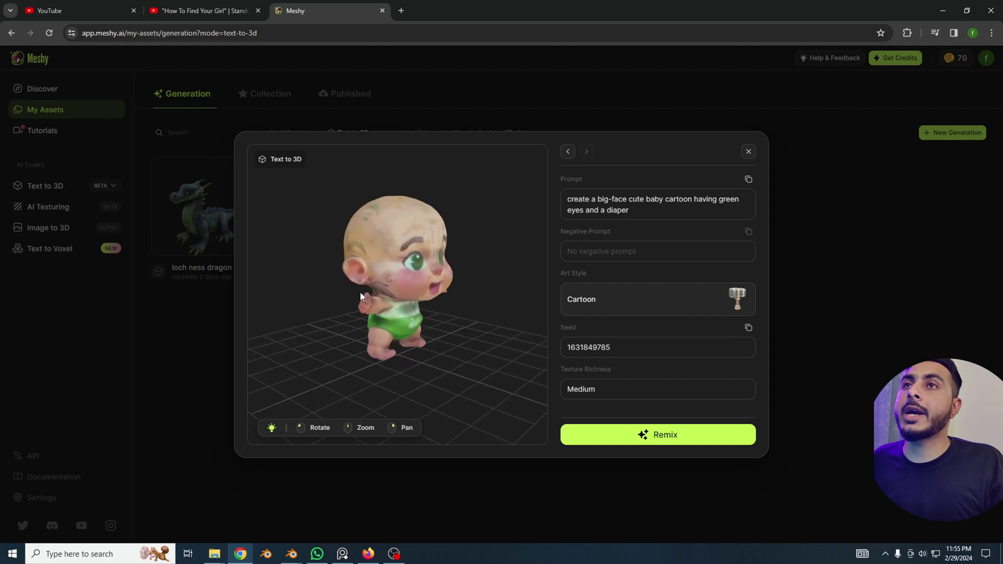
pyautogui.click(748, 151)
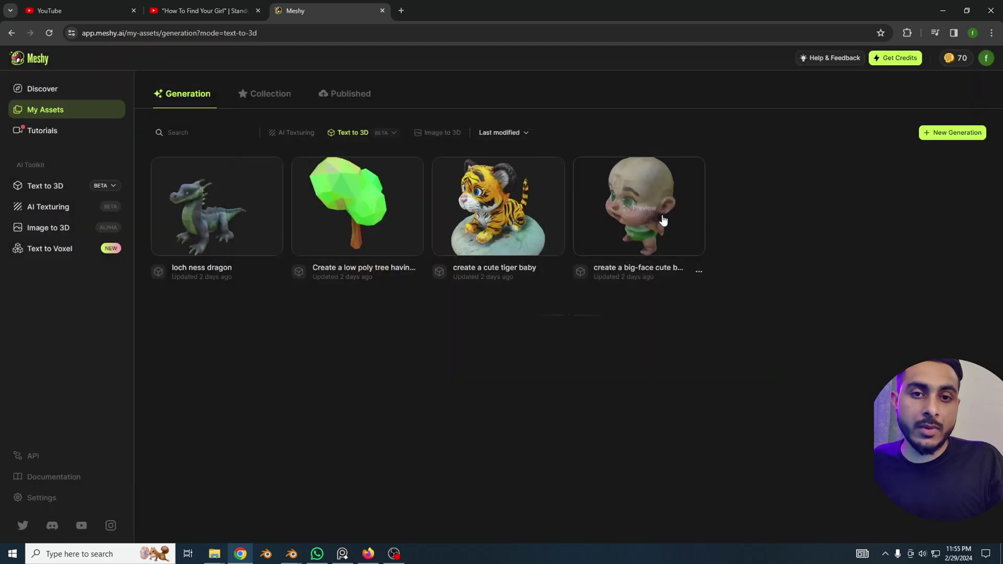